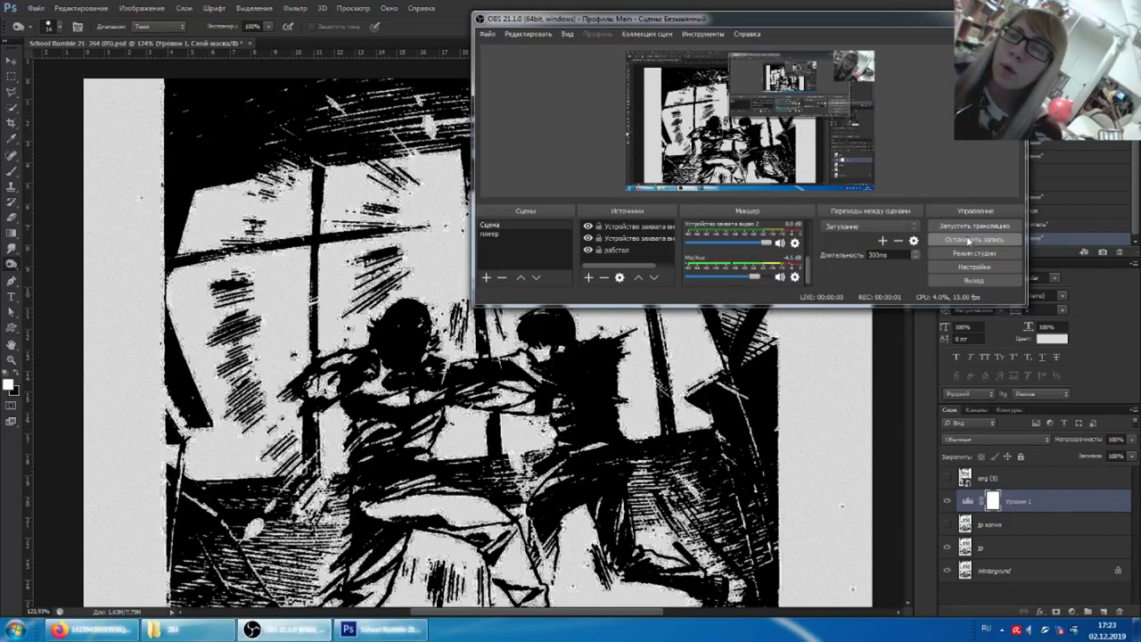
Bring the manga page to the front and open the Уровни 1 layer's settings
left_click(936, 328)
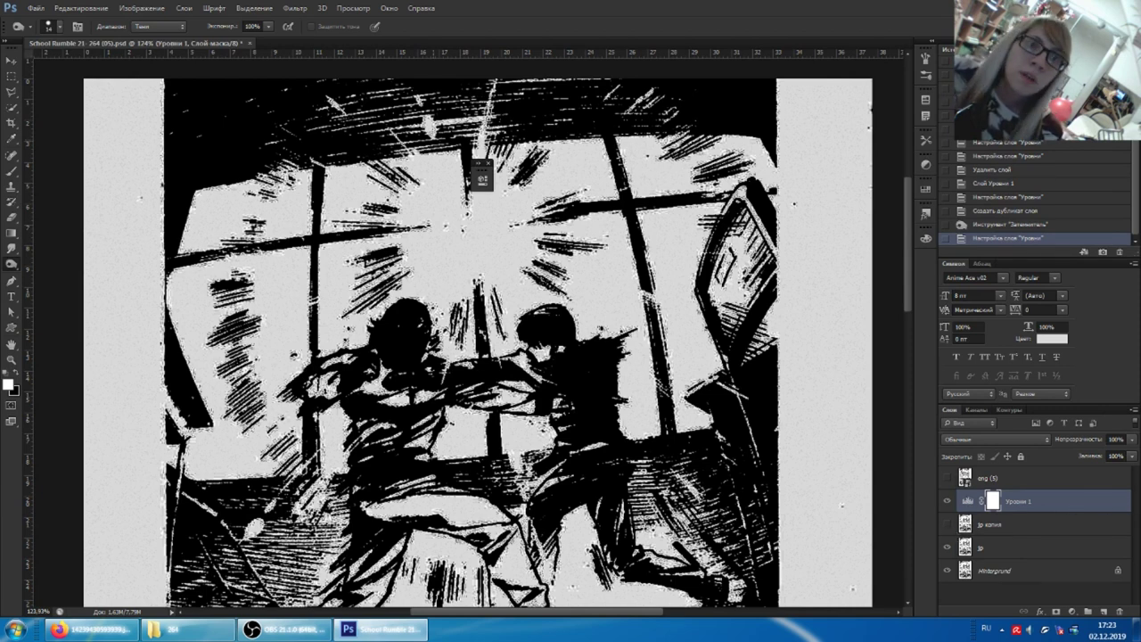
left_click(183, 8)
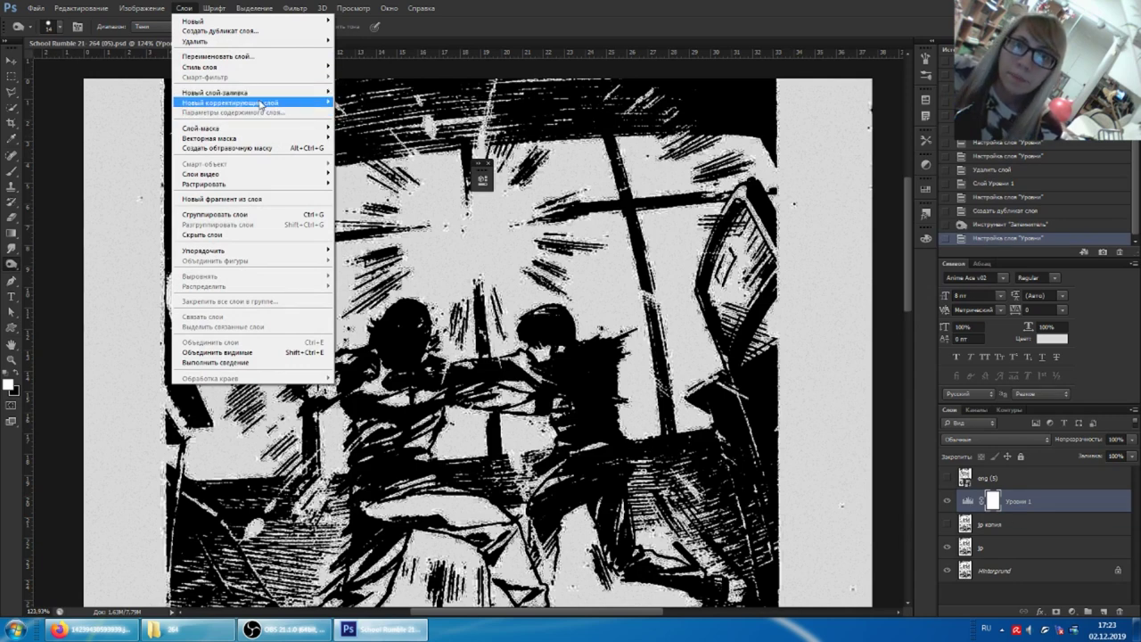
mouse_move(230, 102)
left_click(1025, 496)
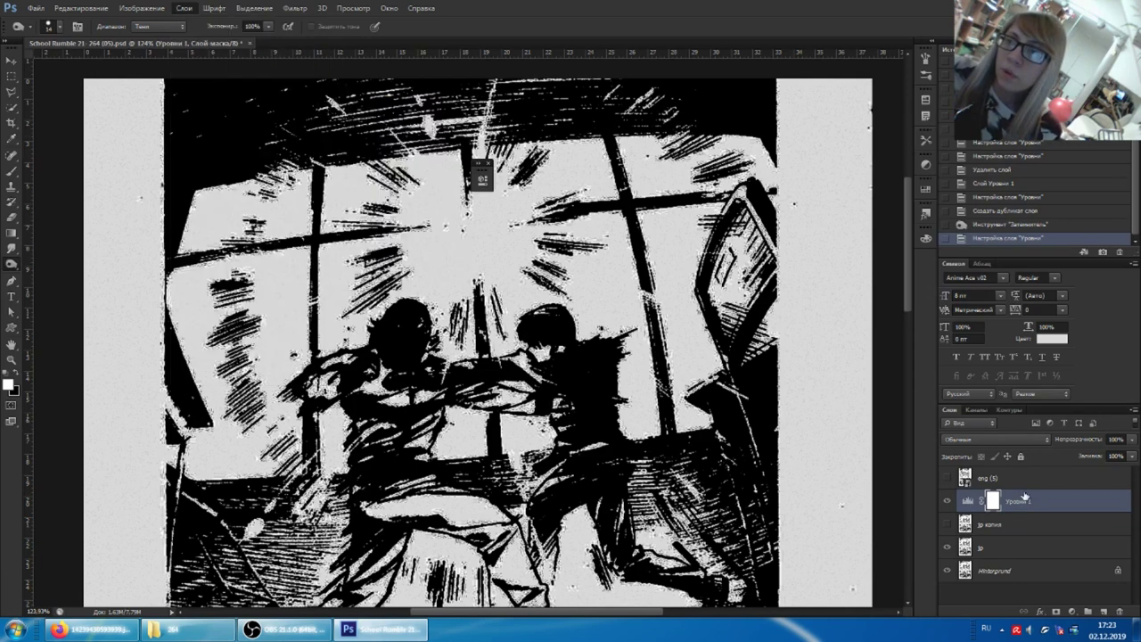
double_click(1036, 499)
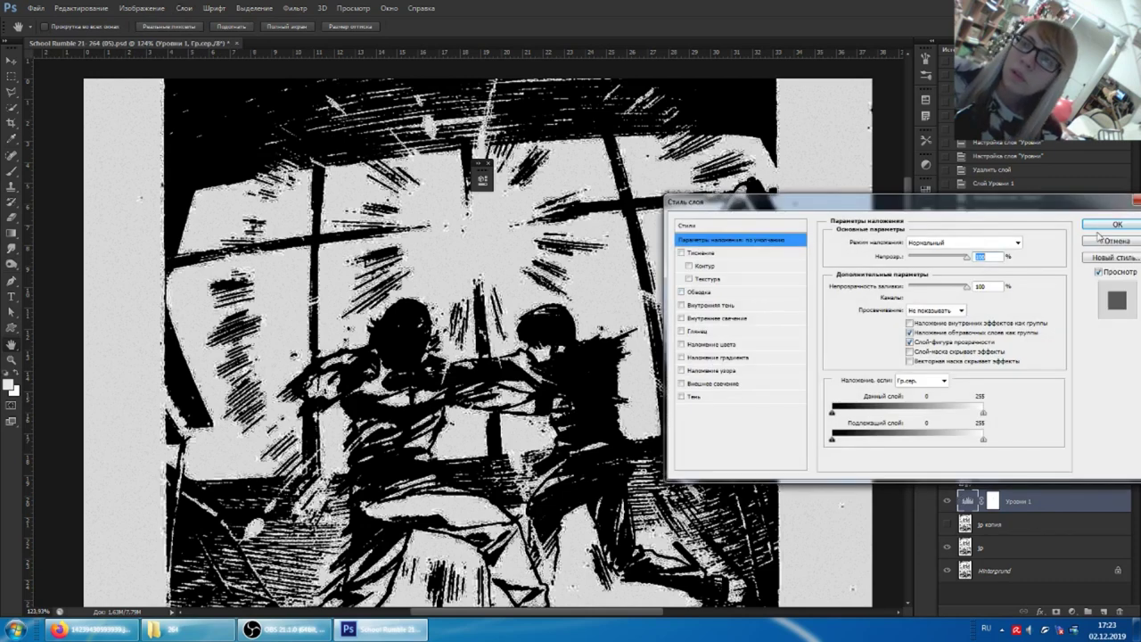
Set the Уровни 1 Levels black input to 27, then view the 0–255 grey chart in Firefox
left_click(1103, 248)
double_click(967, 501)
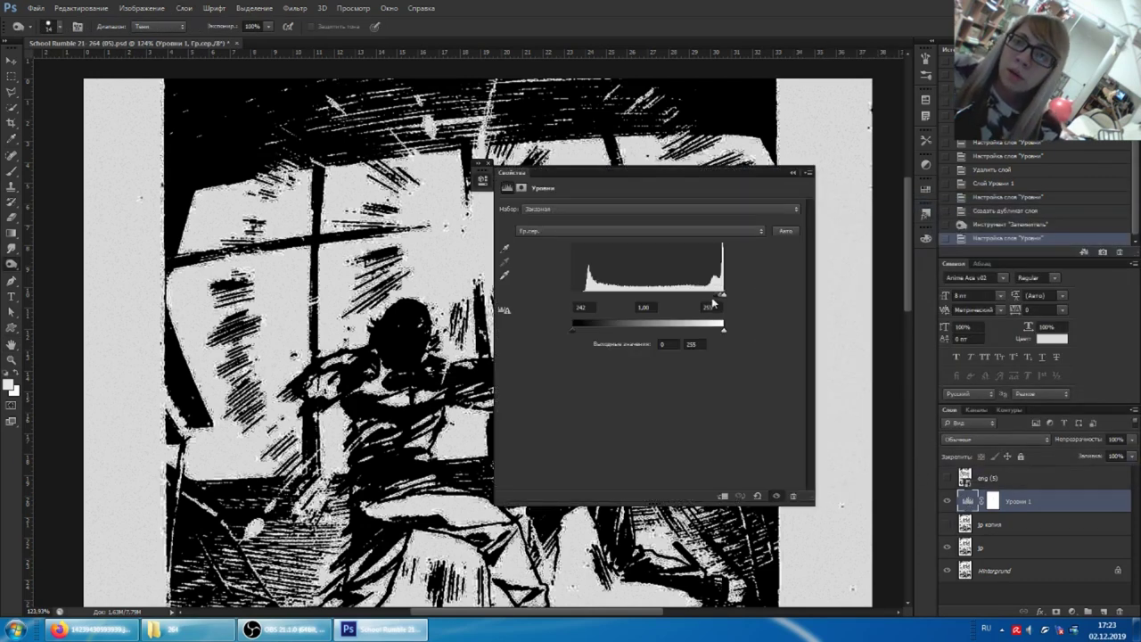
left_click_drag(714, 298, 570, 294)
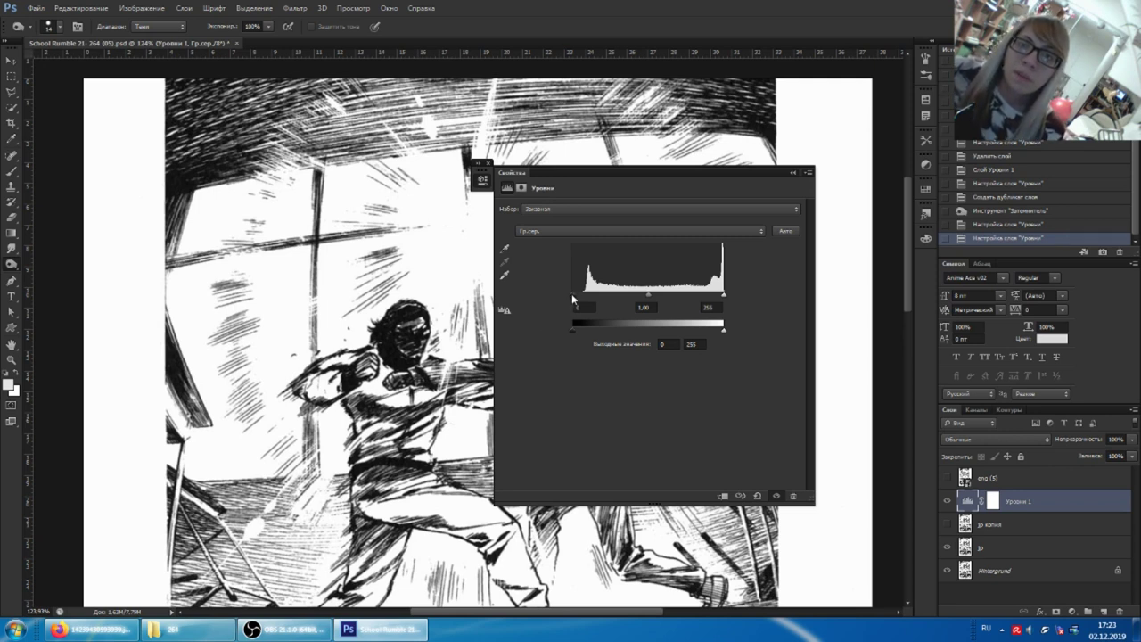
left_click_drag(572, 295, 587, 298)
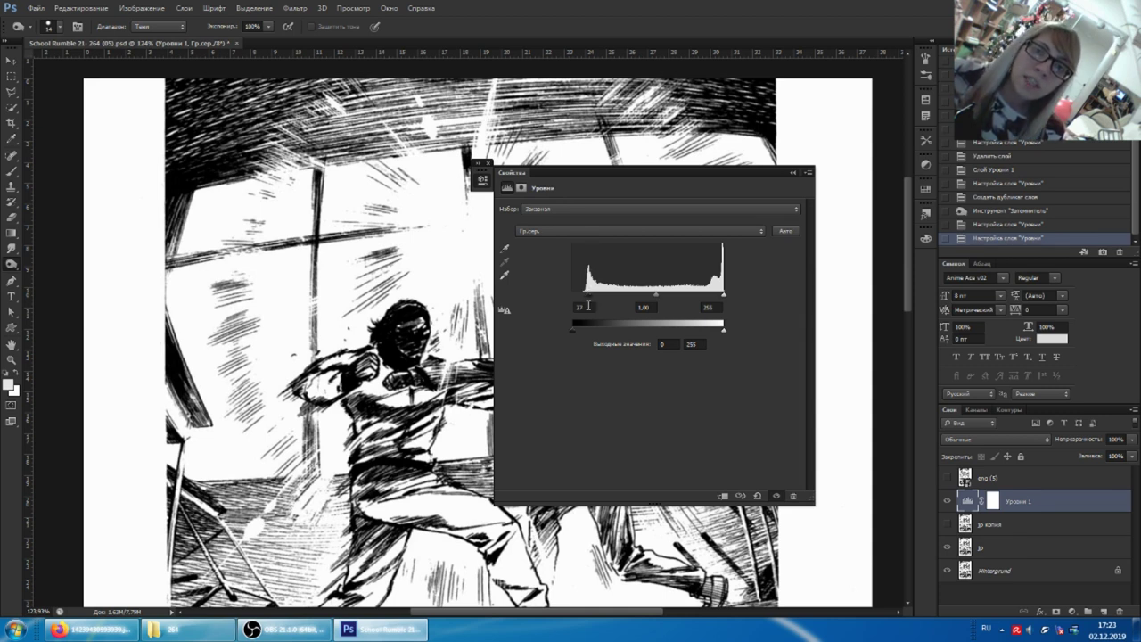
left_click(89, 630)
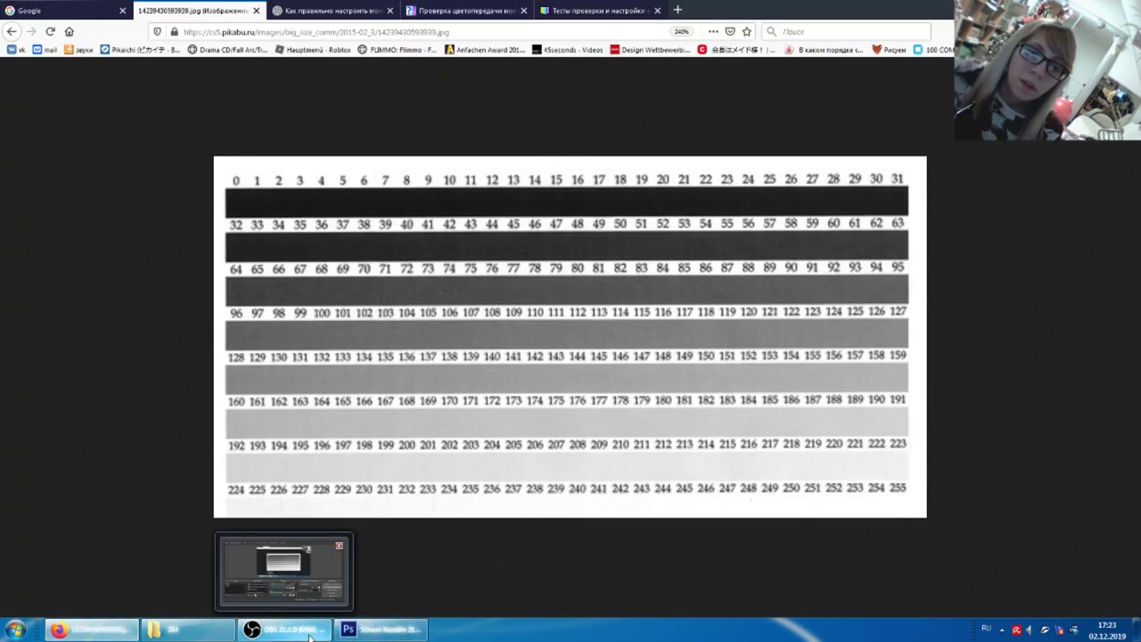
left_click(379, 629)
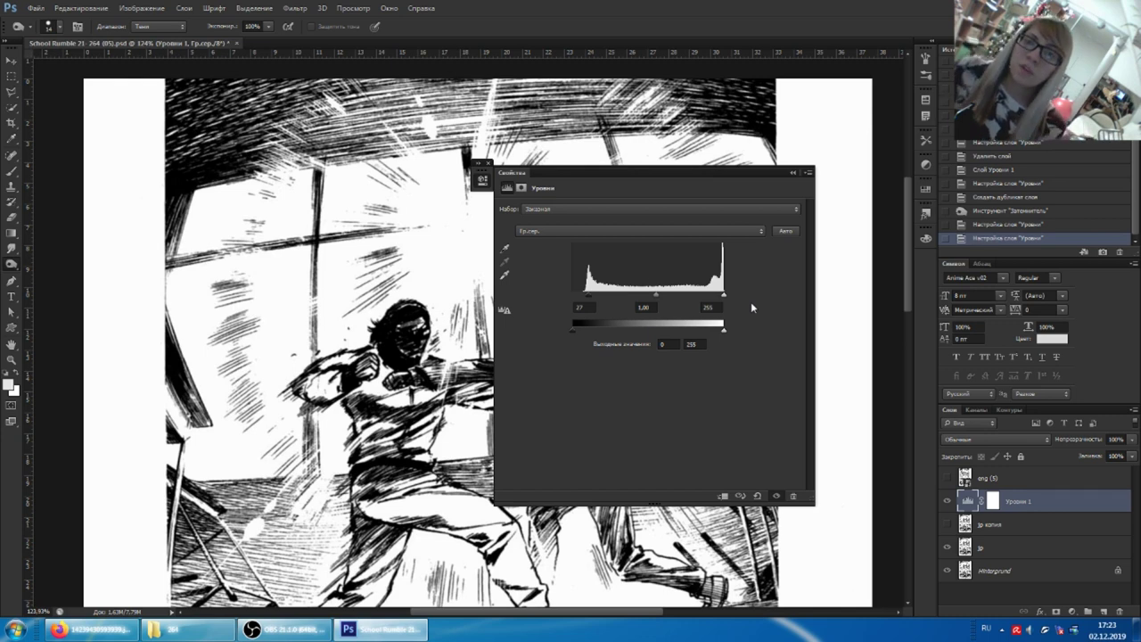
Compare the Уровни 1 black input at 0 and 27, then set it to 25
left_click_drag(589, 297, 560, 295)
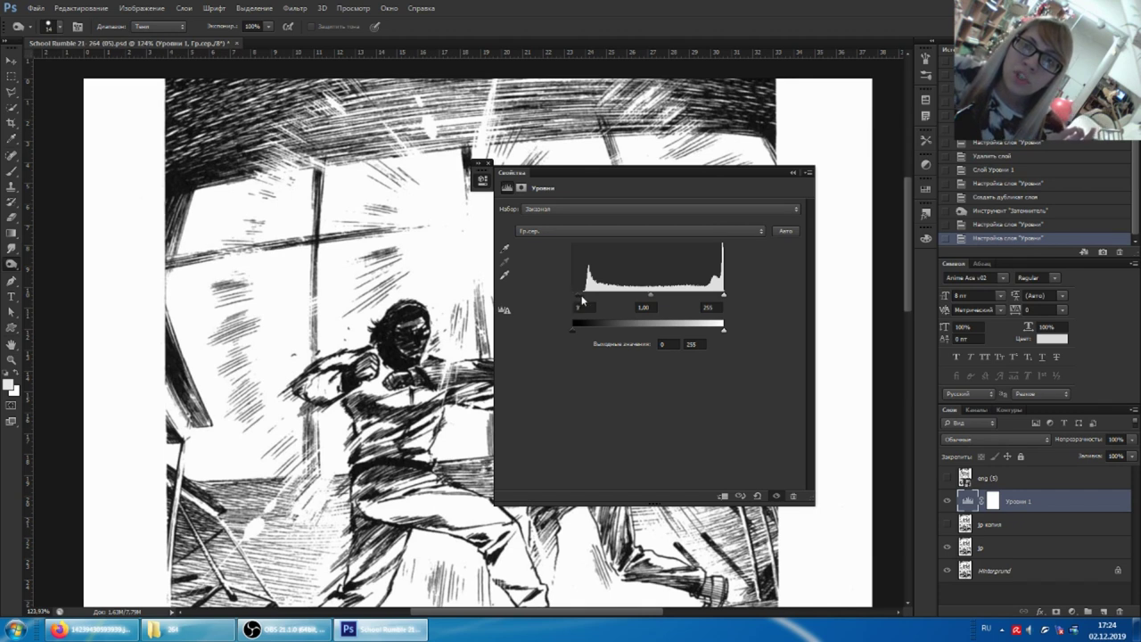
left_click_drag(578, 294, 589, 297)
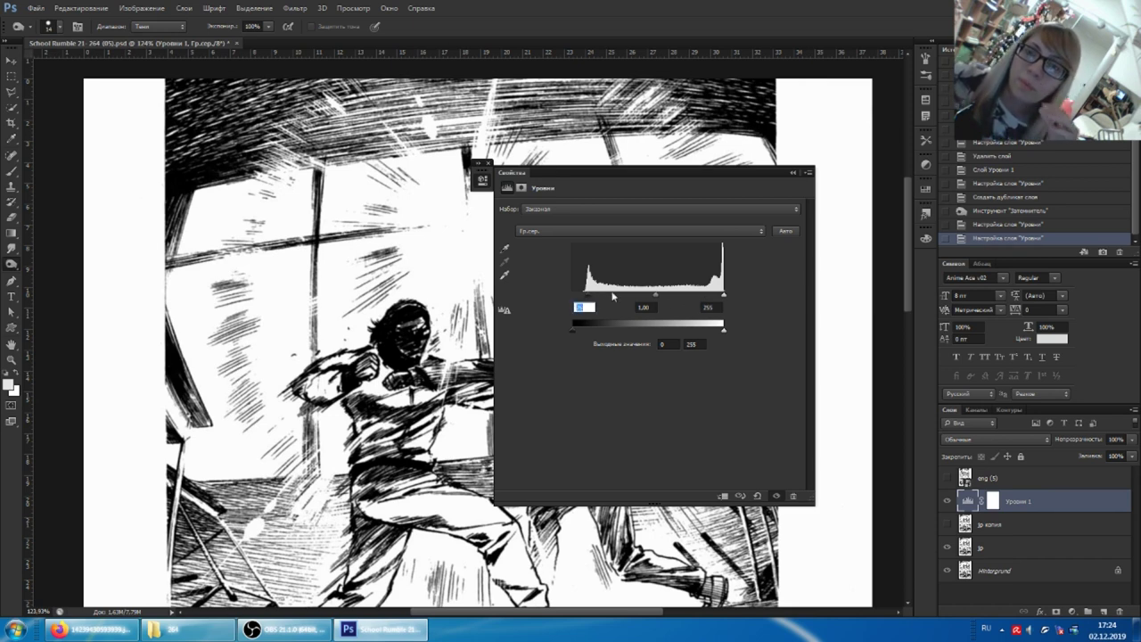
type("36")
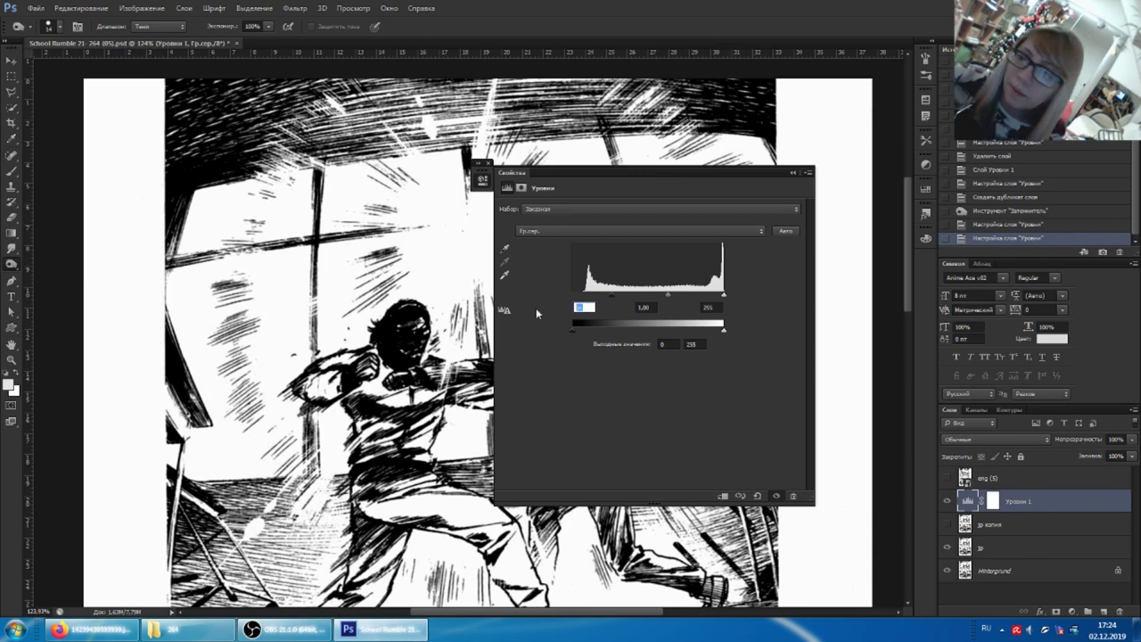
type("25")
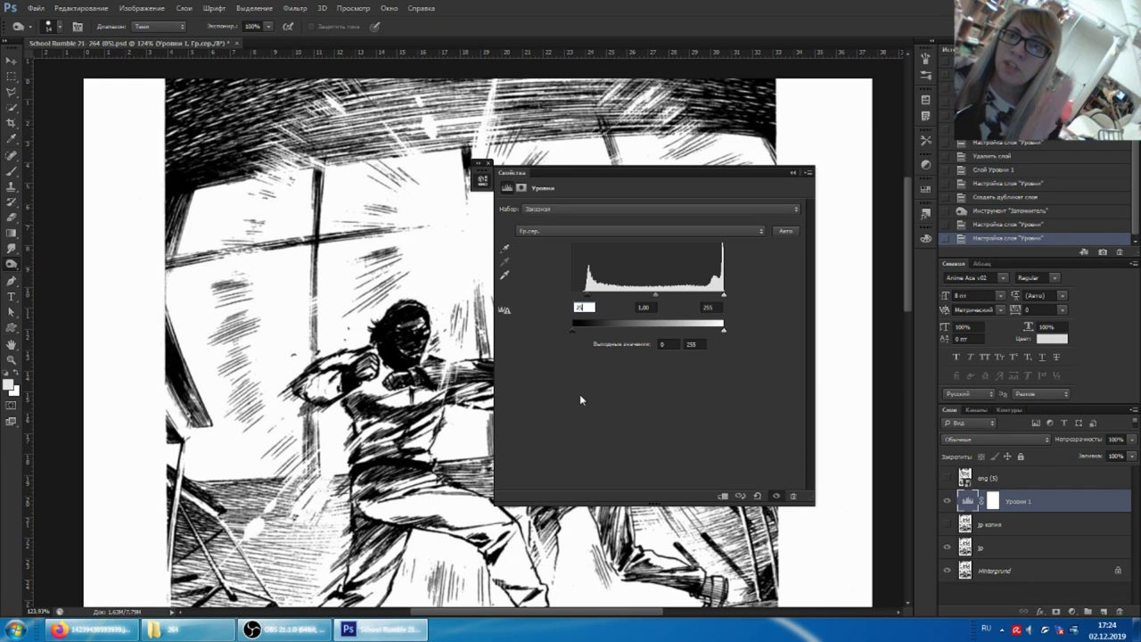
key("BackSpace")
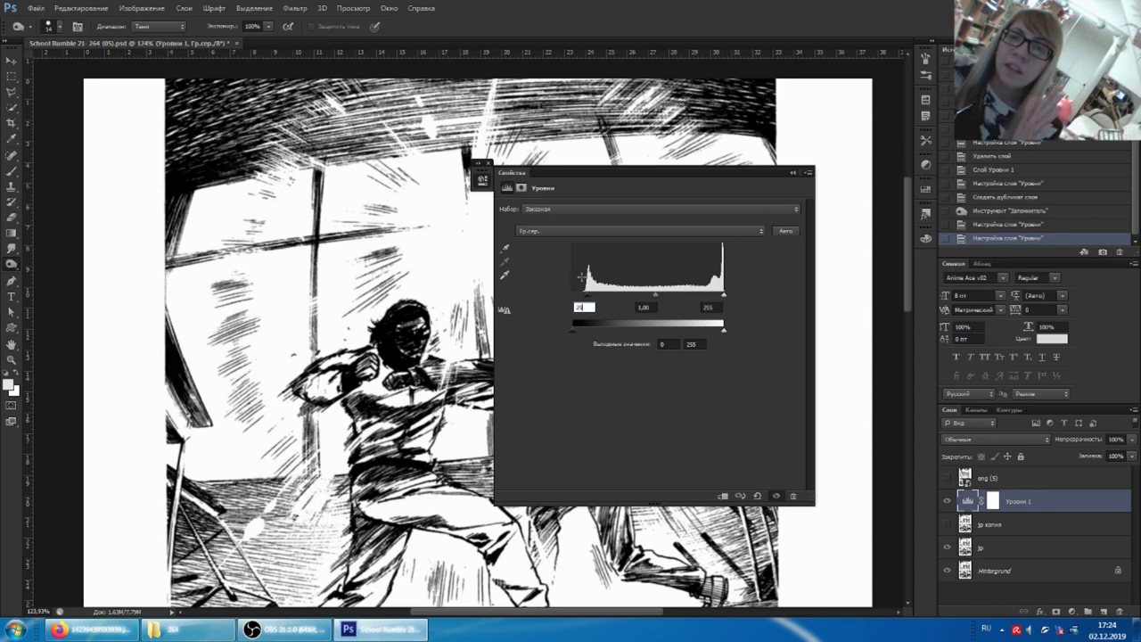
double_click(582, 306)
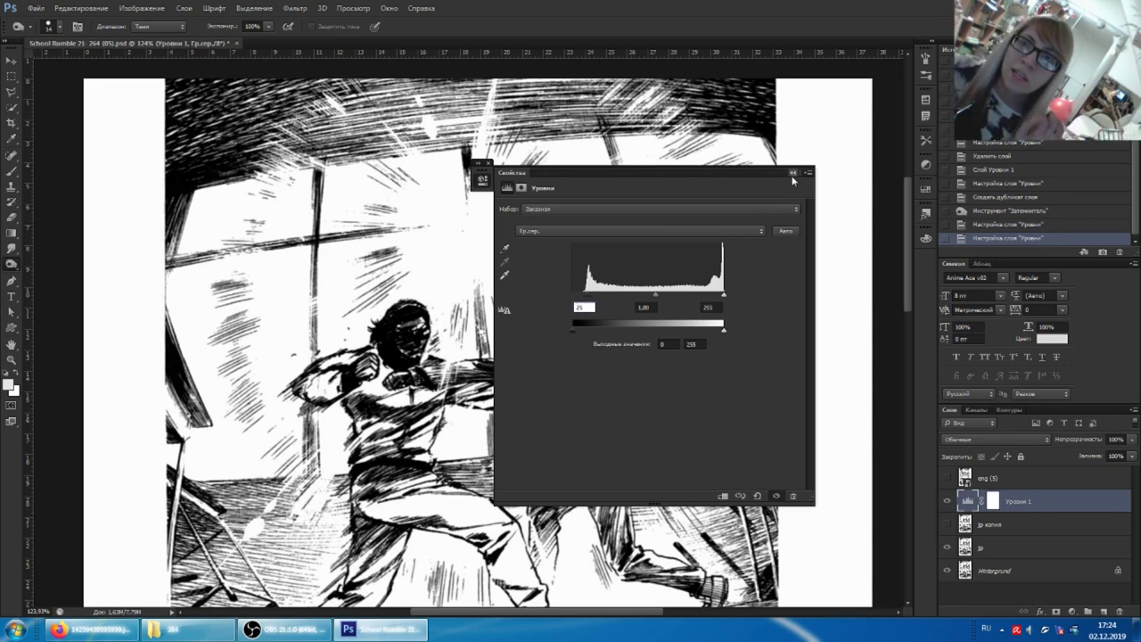
left_click(792, 172)
scroll(391, 334, "up", 4)
scroll(392, 334, "up", 1)
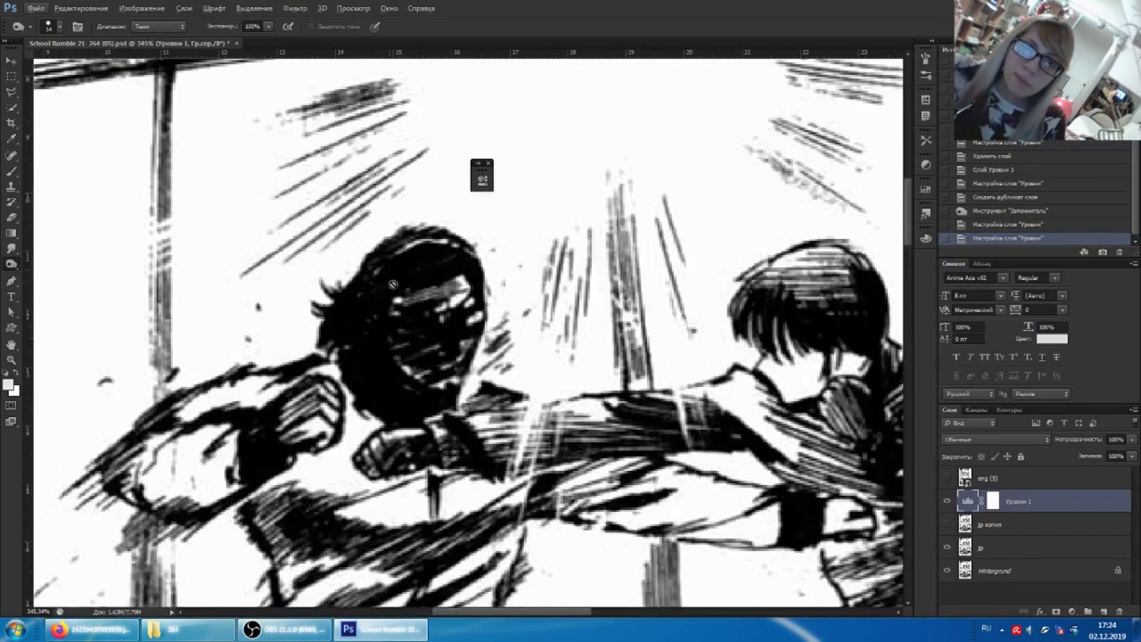
scroll(376, 361, "up", 1)
scroll(375, 414, "up", 1)
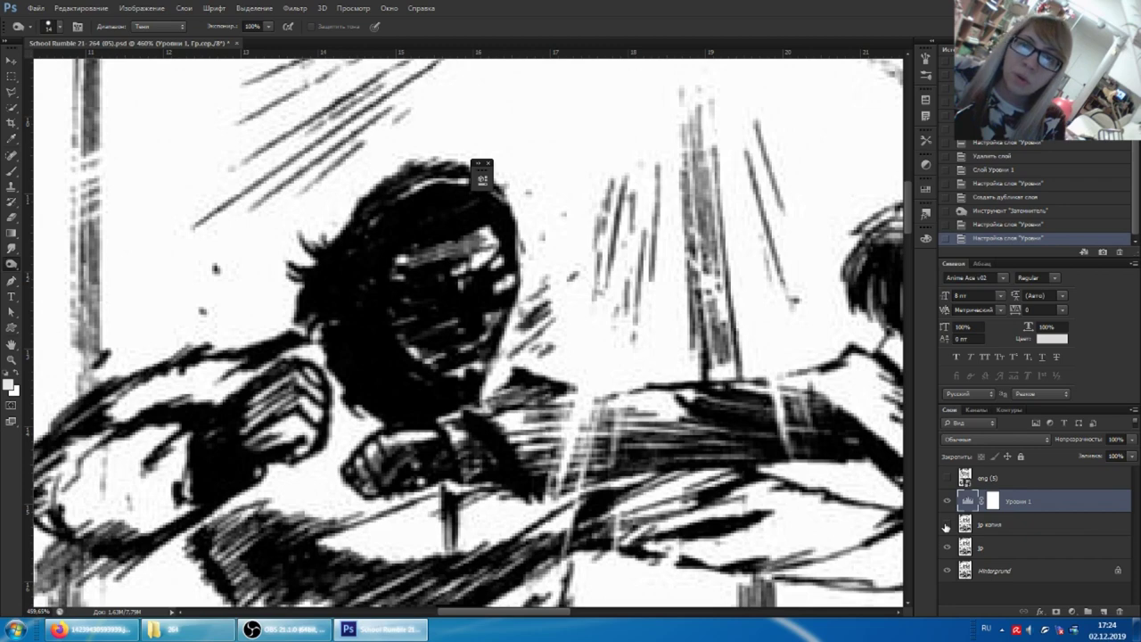
left_click(947, 501)
left_click(946, 501)
left_click(947, 501)
left_click(946, 501)
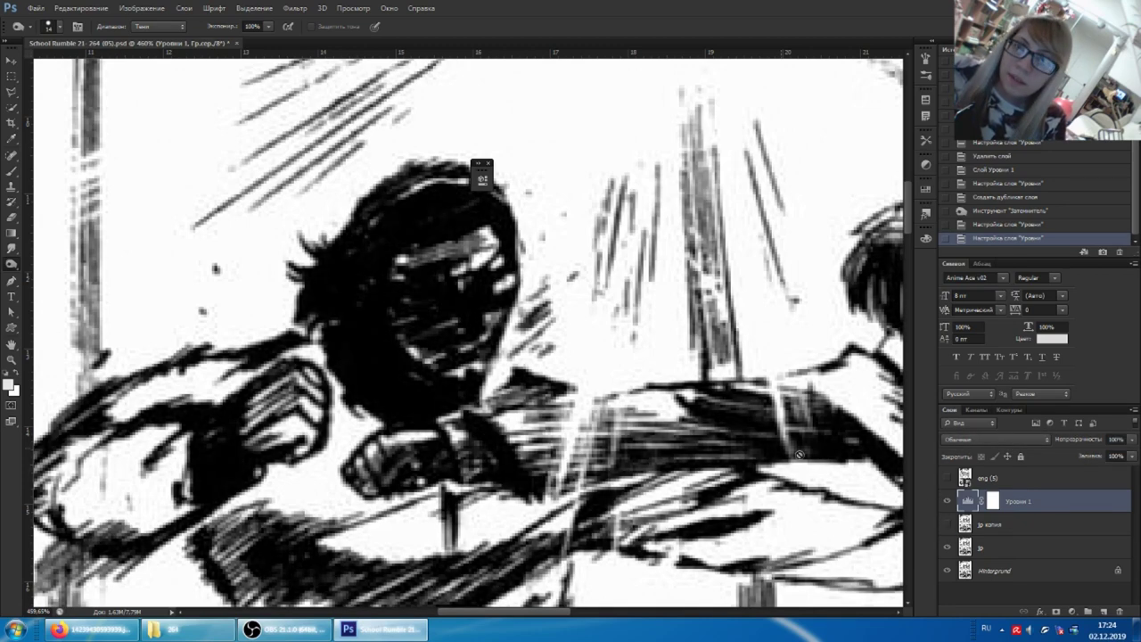
scroll(695, 468, "down", 5)
scroll(695, 468, "down", 2)
scroll(695, 468, "down", 5)
scroll(828, 471, "down", 3)
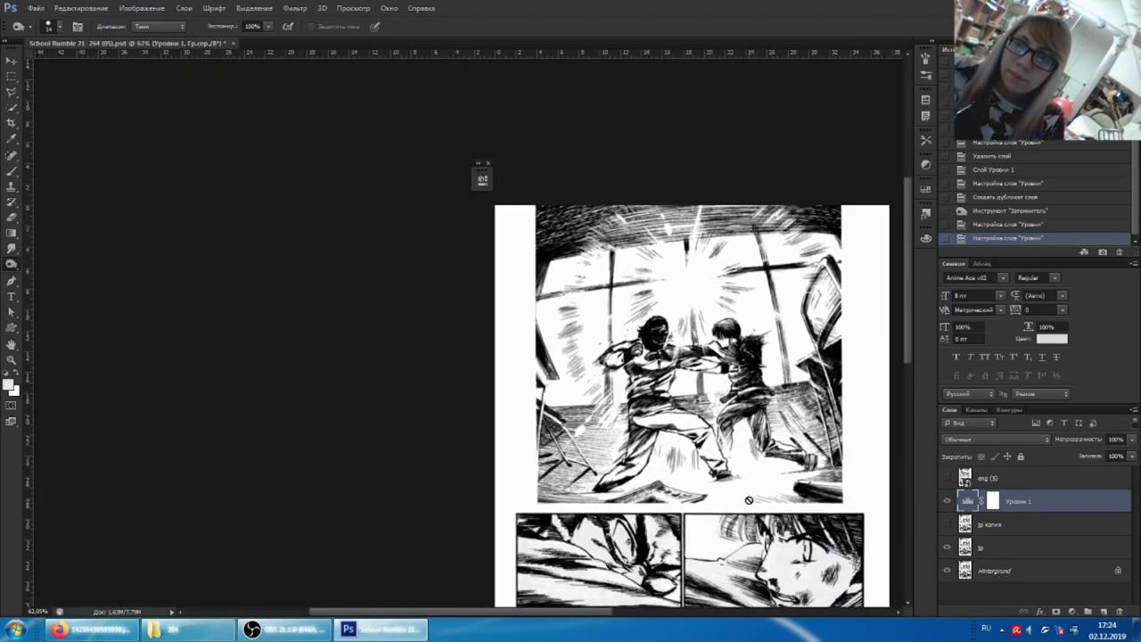
scroll(829, 470, "down", 3)
scroll(828, 471, "down", 1)
scroll(829, 471, "right", 3)
scroll(718, 458, "up", 2)
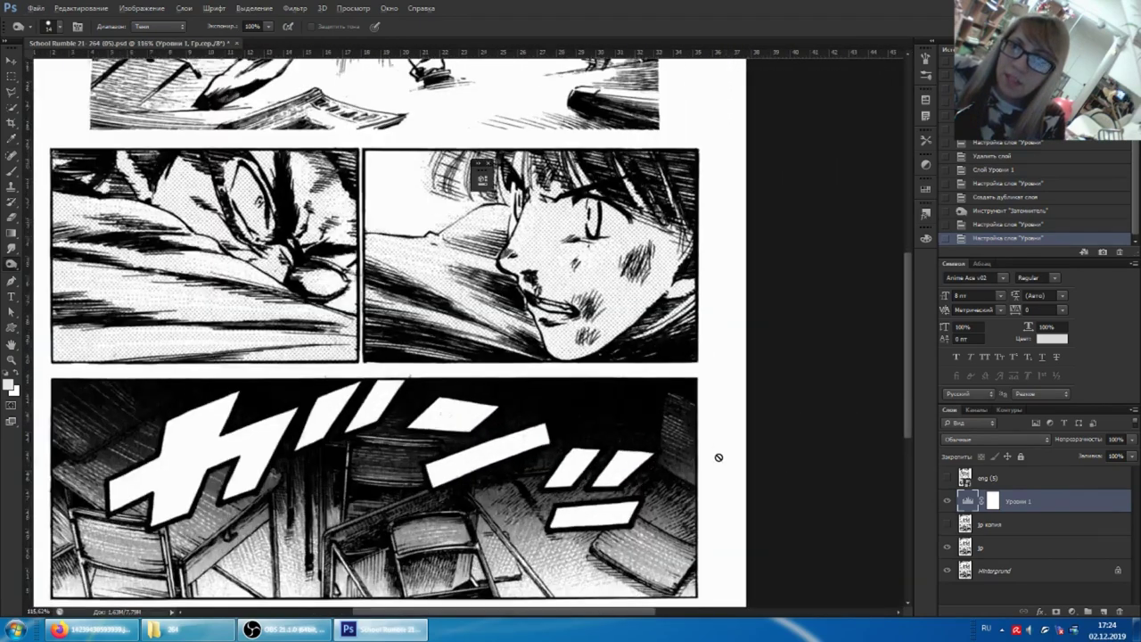
scroll(571, 413, "up", 2)
scroll(649, 473, "up", 1)
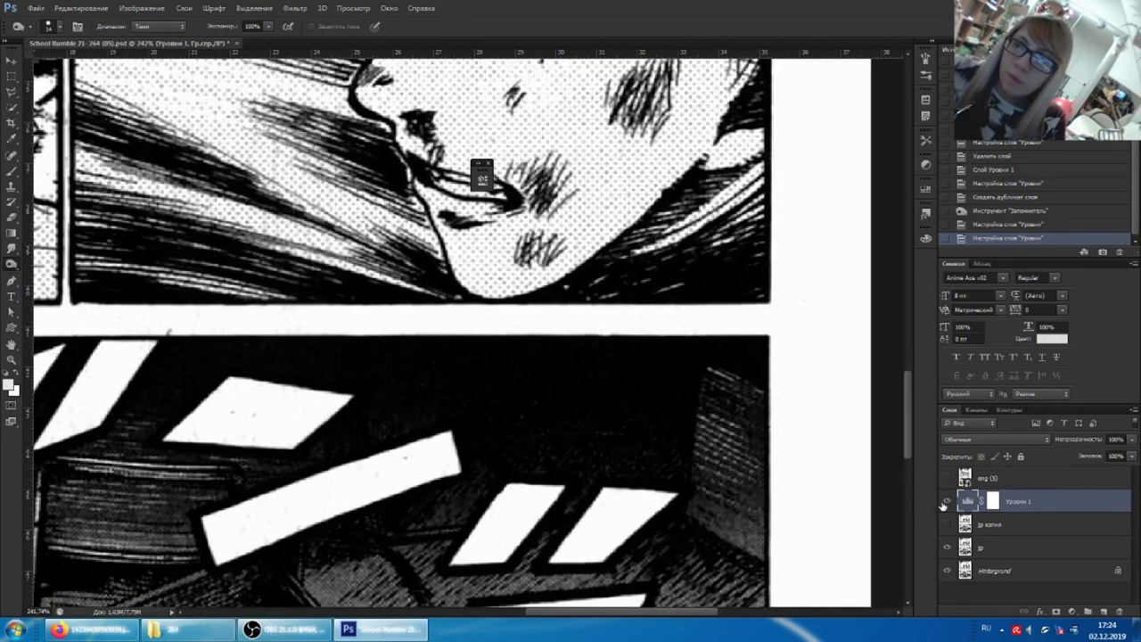
left_click(946, 501)
left_click(946, 502)
left_click(946, 502)
left_click(947, 502)
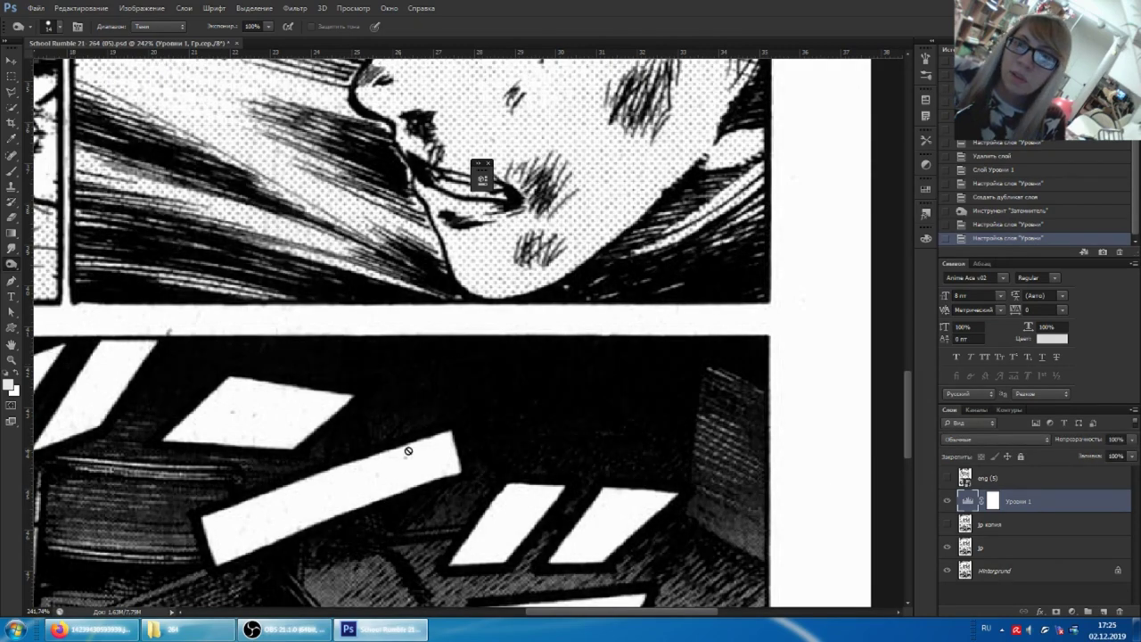
left_click(946, 502)
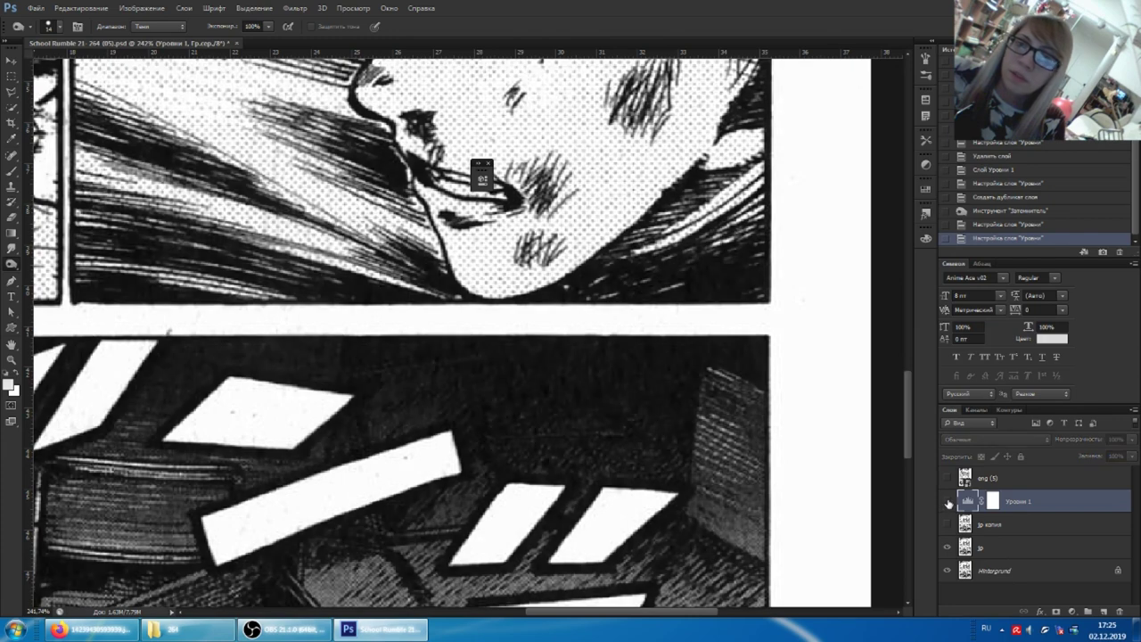
left_click(946, 502)
left_click(946, 502)
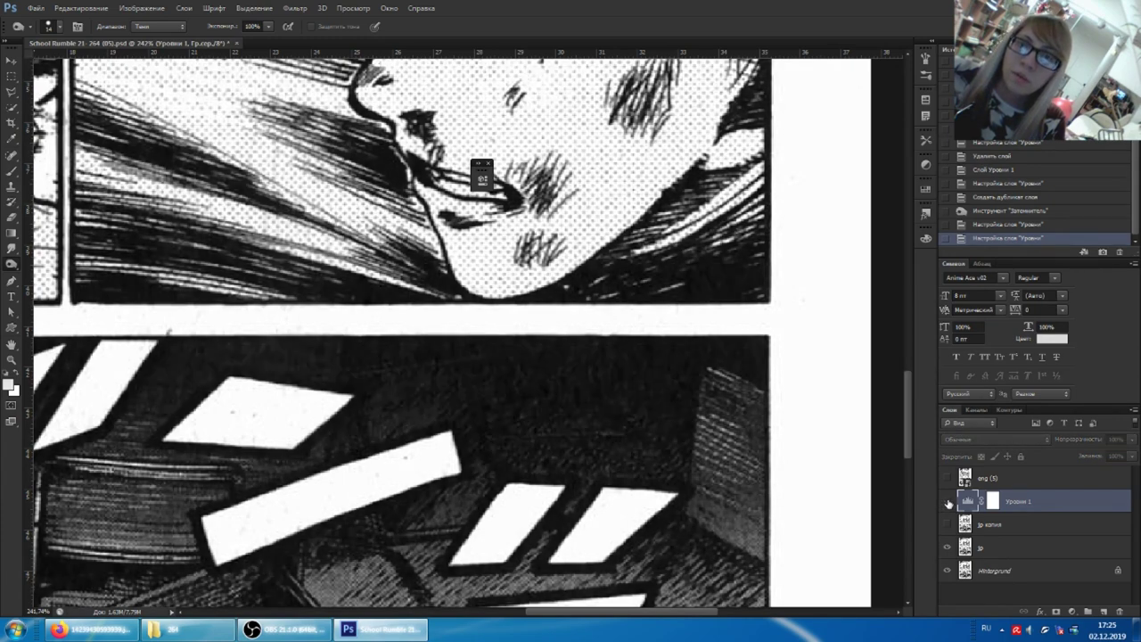
left_click(947, 502)
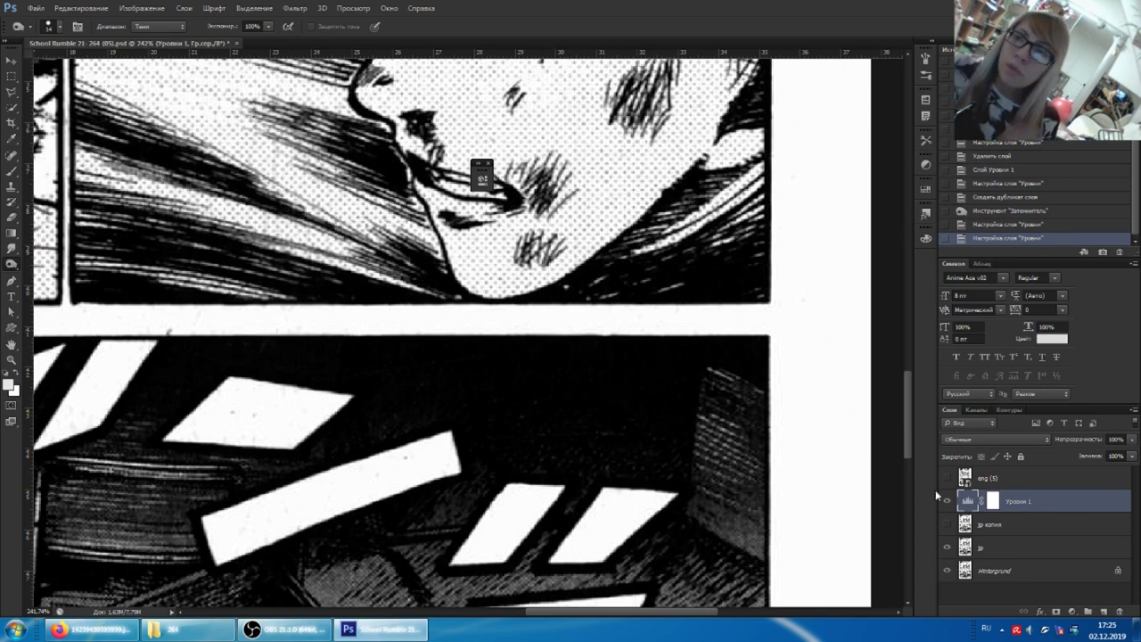
double_click(968, 501)
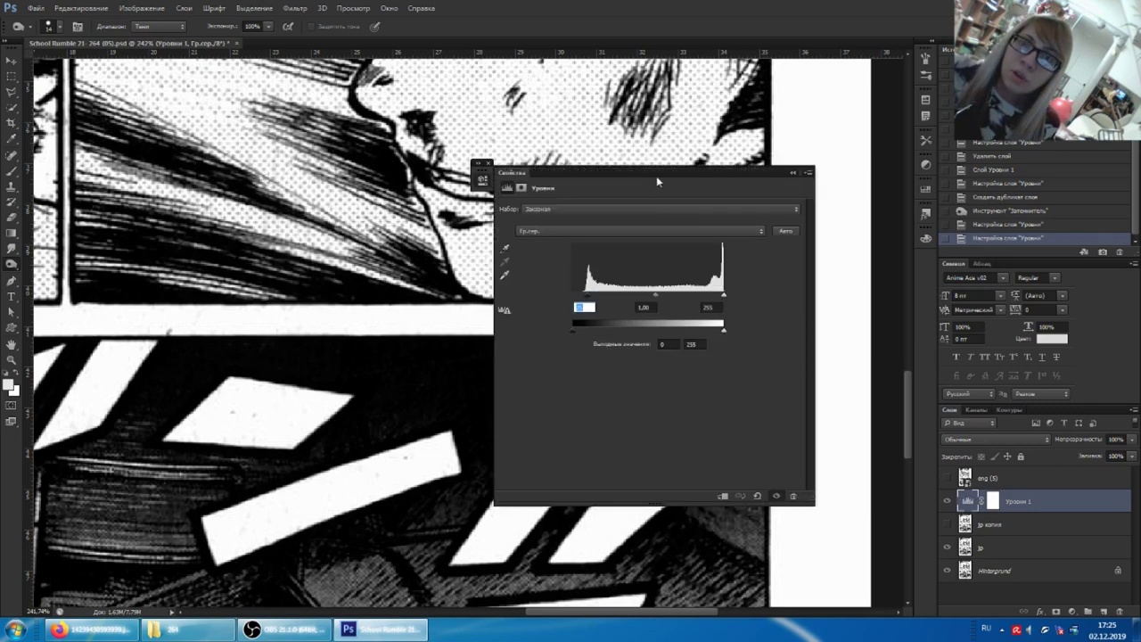
Set the Уровни 1 Levels midtone gamma to 1,28
left_click_drag(657, 187, 872, 196)
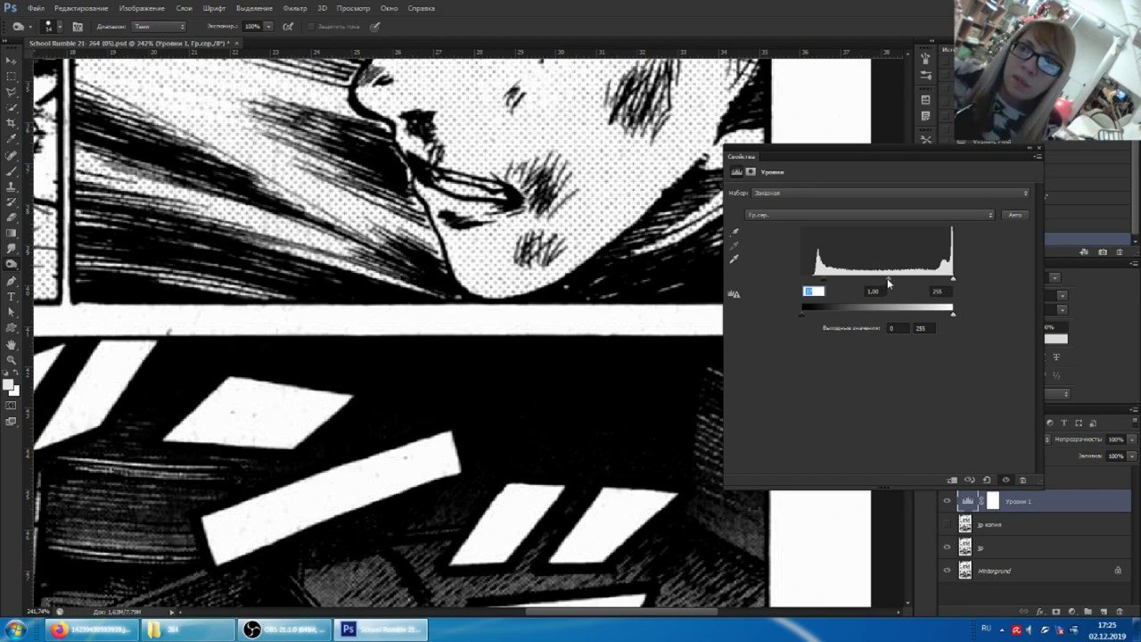
left_click_drag(888, 278, 842, 278)
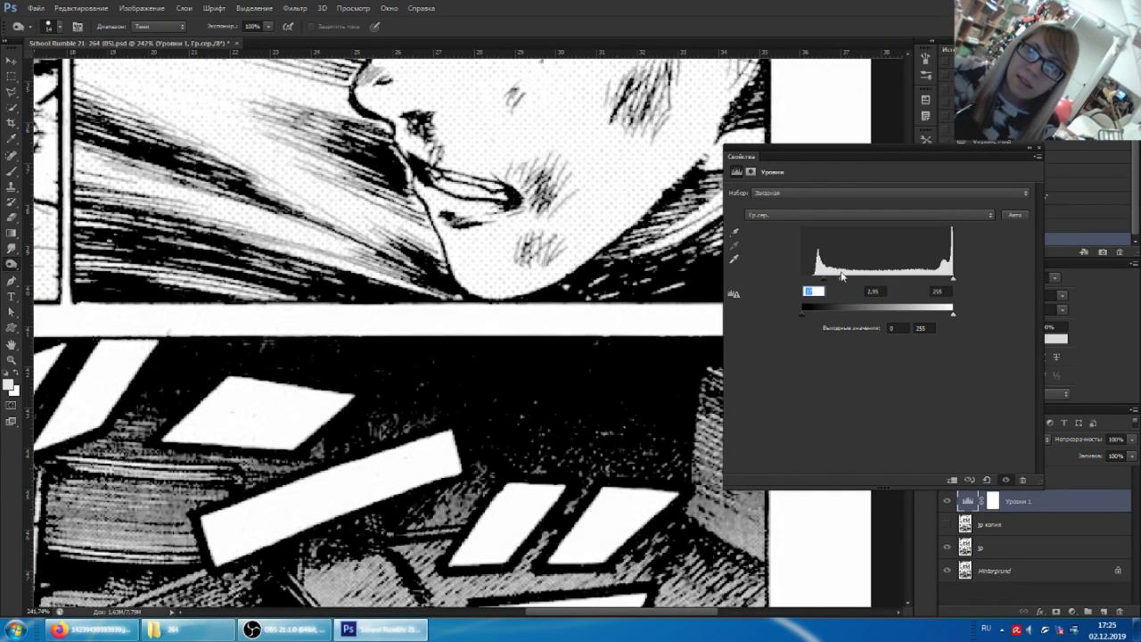
mouse_move(841, 276)
left_mouse_down()
mouse_move(829, 281)
mouse_move(883, 281)
mouse_move(846, 277)
left_mouse_up()
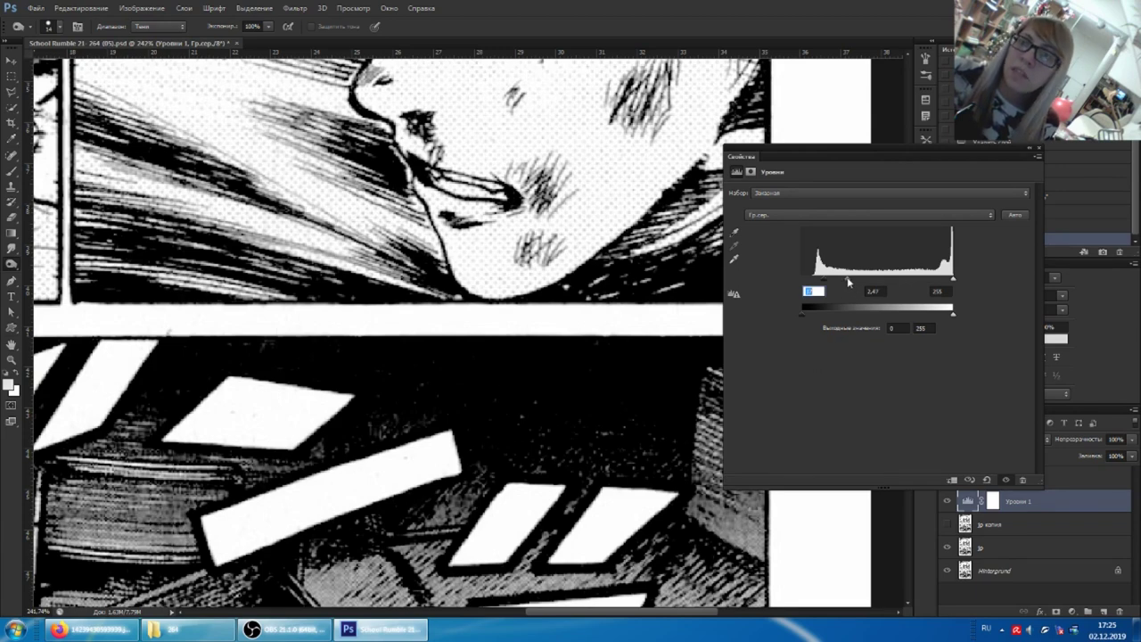
left_click_drag(847, 282, 896, 280)
left_click(875, 291)
type("1,13")
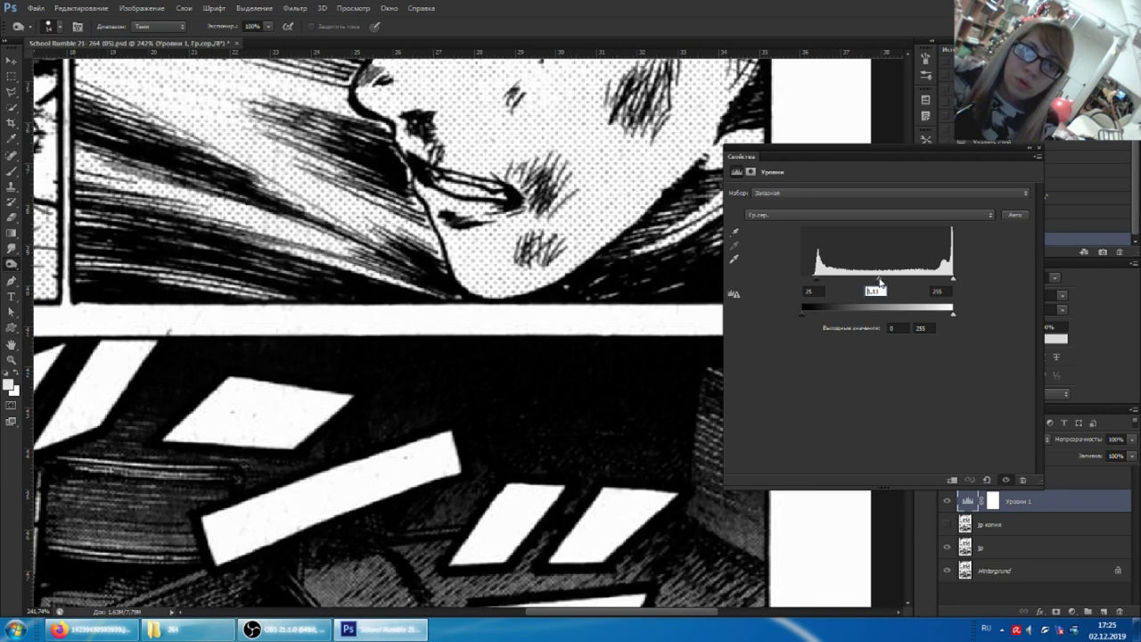
left_click_drag(880, 282, 874, 282)
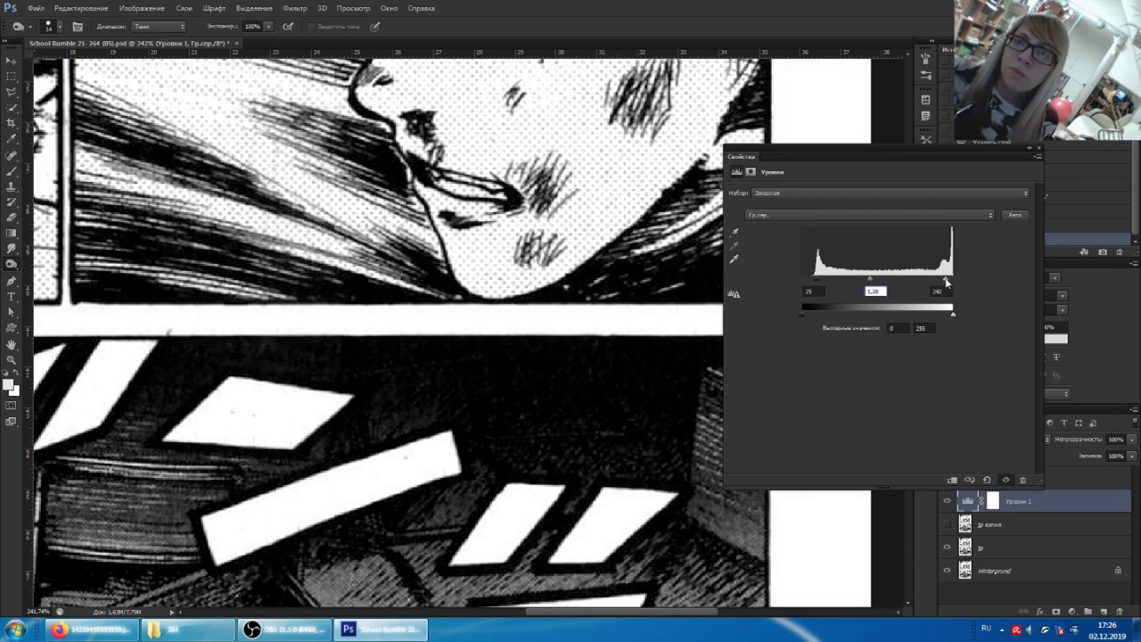
Lower the Уровни 1 white input to about 246 and close the Levels properties
left_click_drag(951, 283, 951, 281)
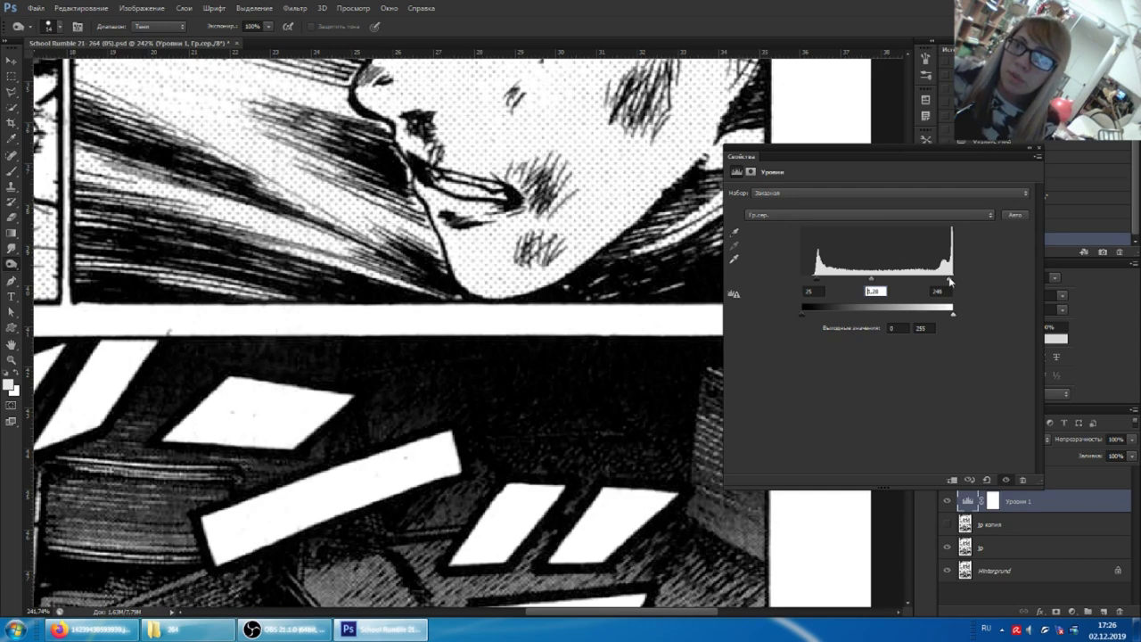
left_click(1038, 148)
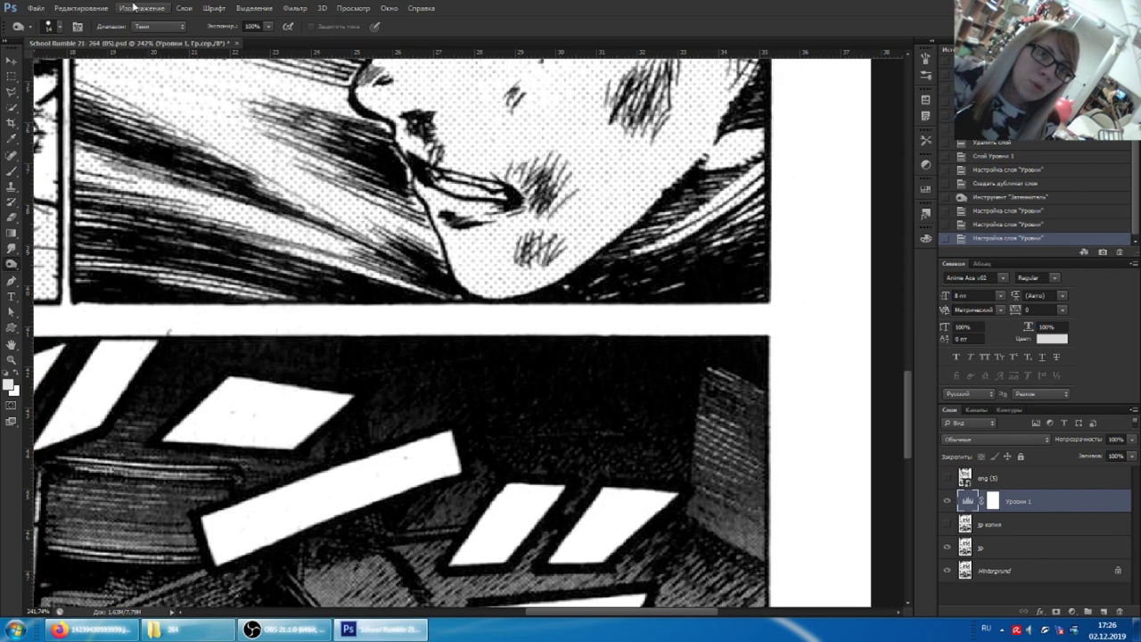
left_click(183, 8)
mouse_move(230, 103)
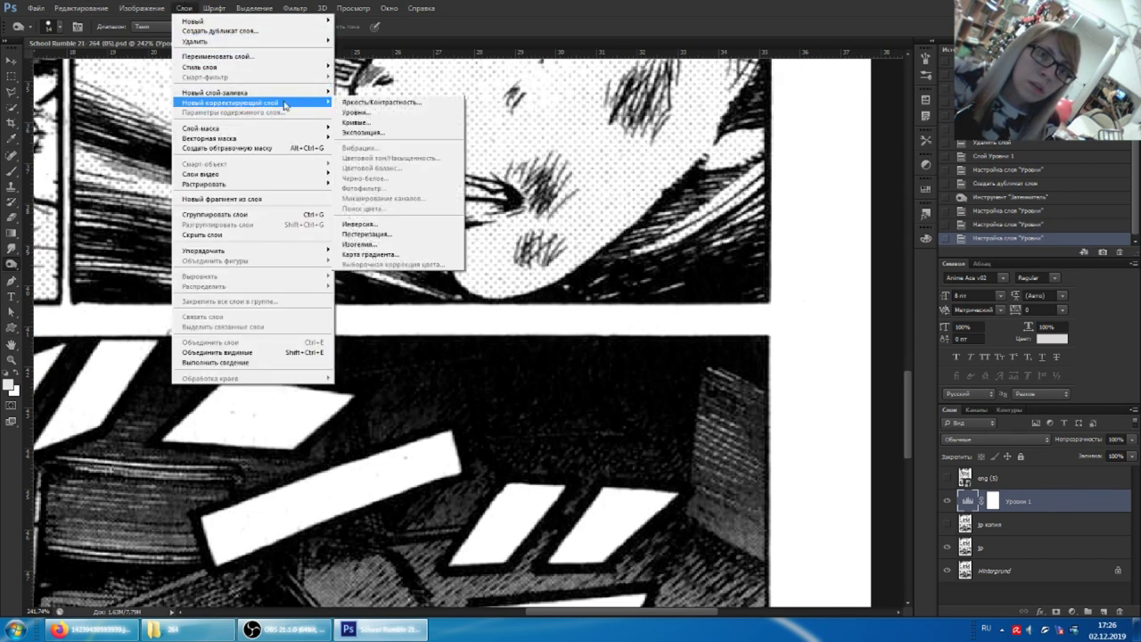
Create Levels layer Уровни 2 above Уровни 1 with white input 9, then collapse Properties
left_click(389, 112)
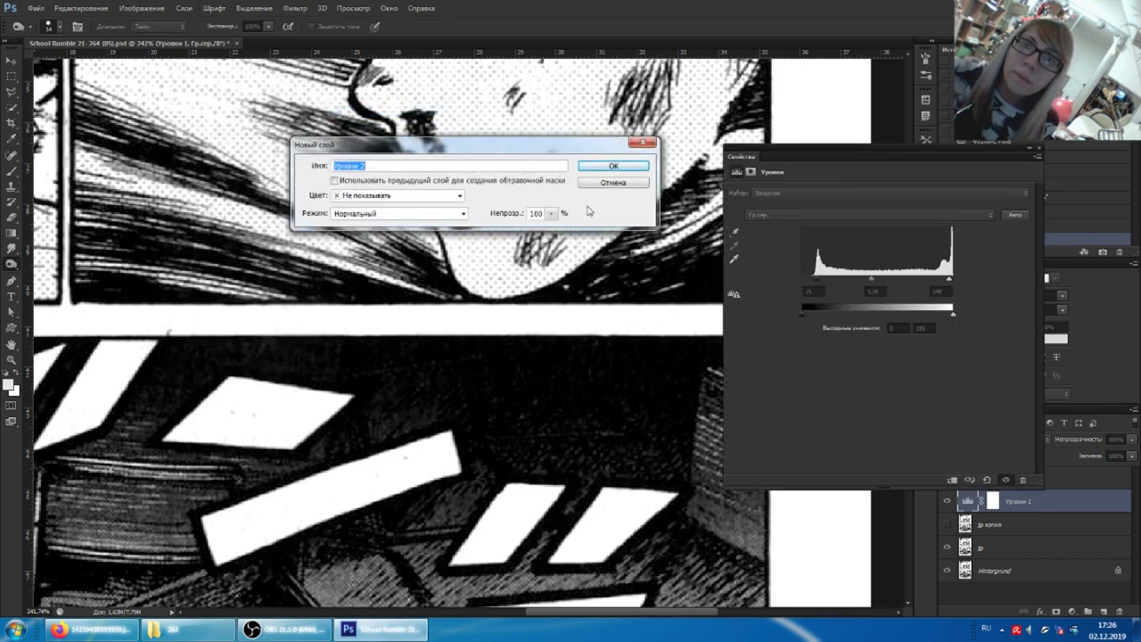
left_click(599, 160)
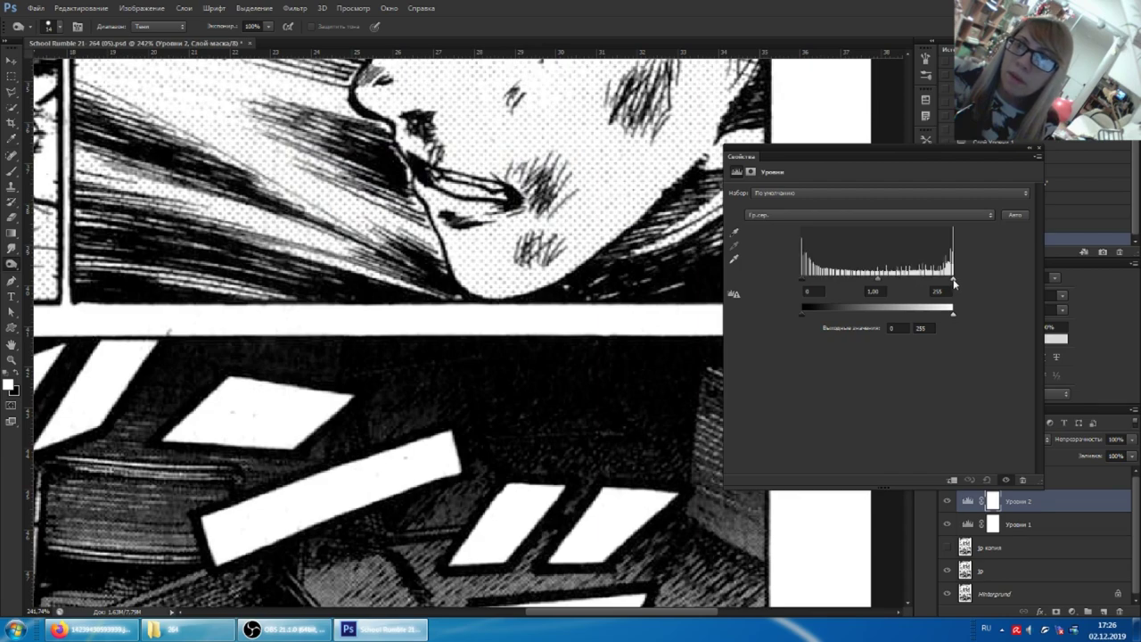
left_click_drag(953, 282, 808, 280)
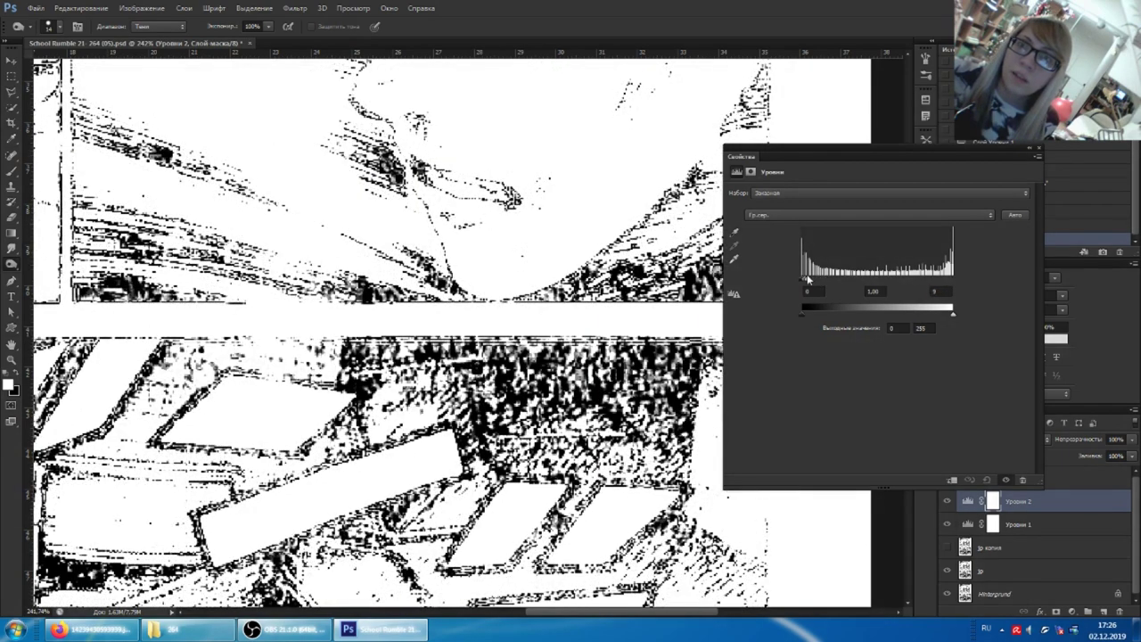
left_click(1030, 149)
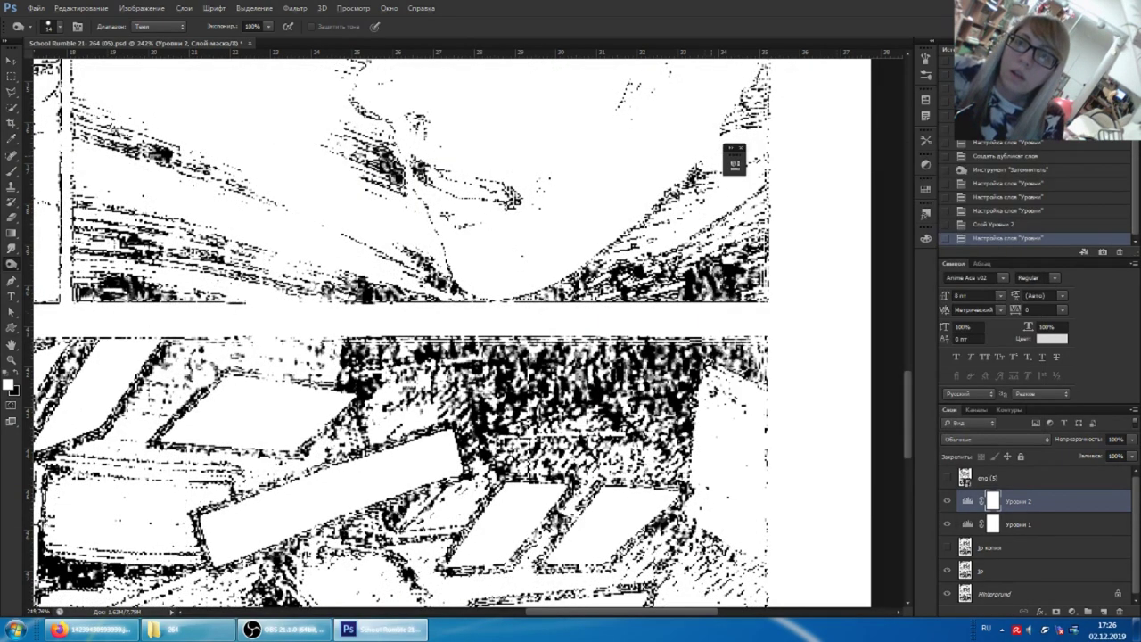
scroll(593, 265, "down", 3)
scroll(594, 265, "down", 2)
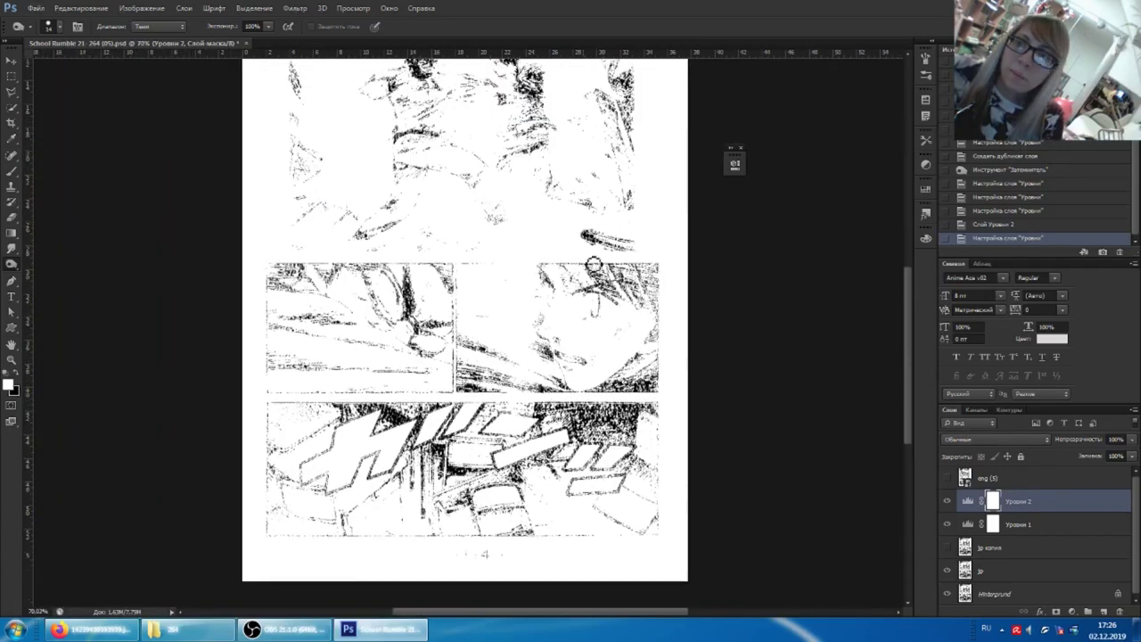
scroll(593, 265, "up", 1)
left_click(947, 524)
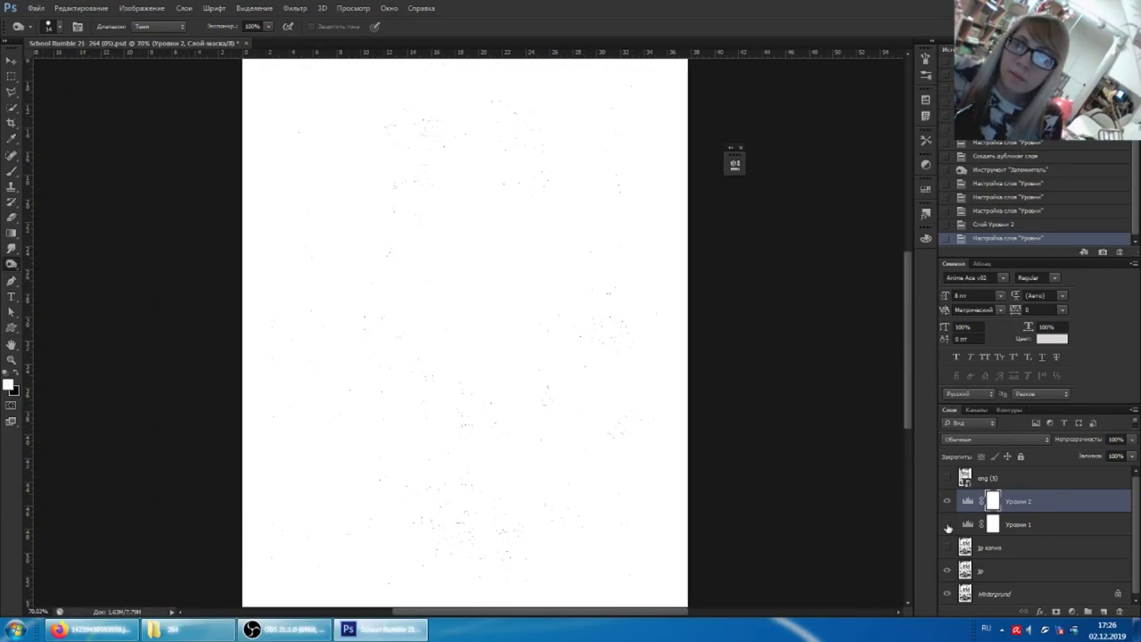
left_click(947, 525)
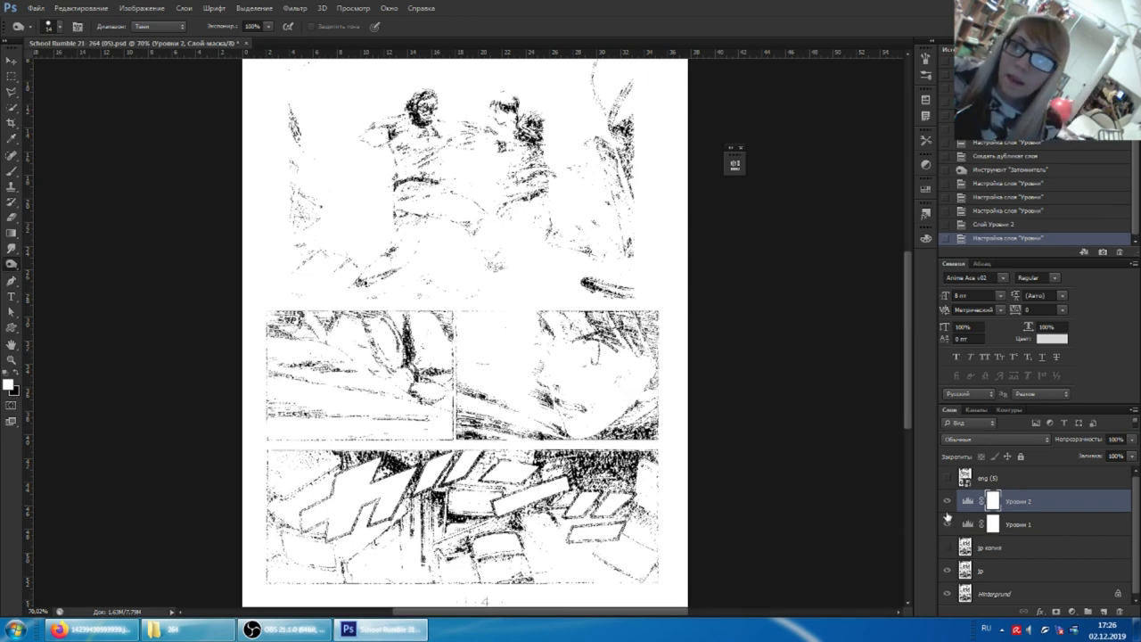
left_click(947, 501)
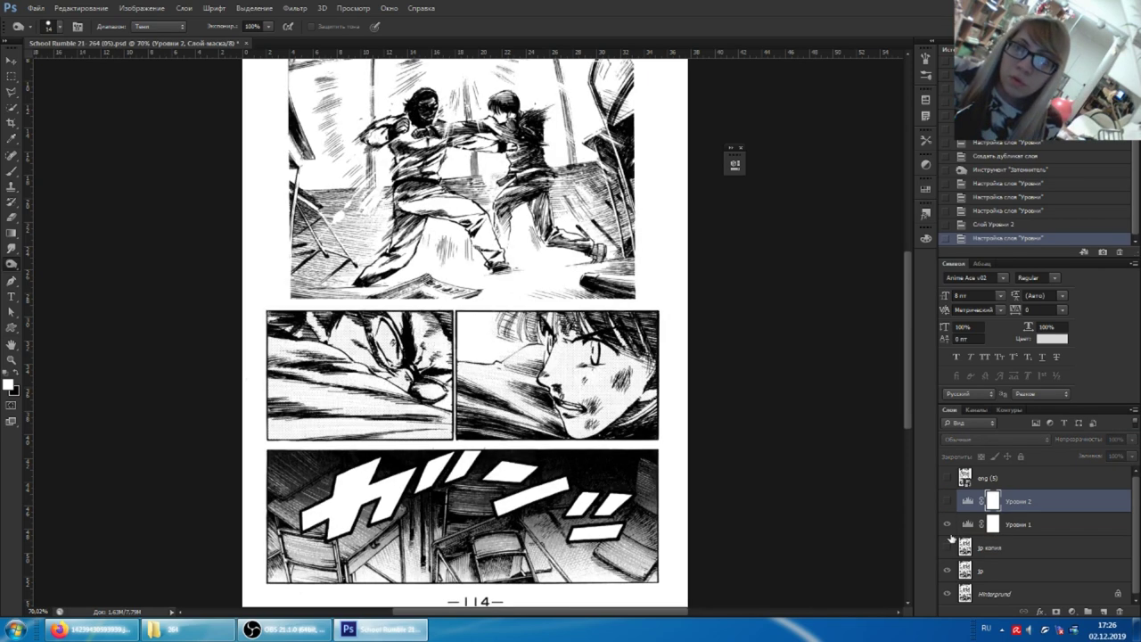
left_click(948, 524)
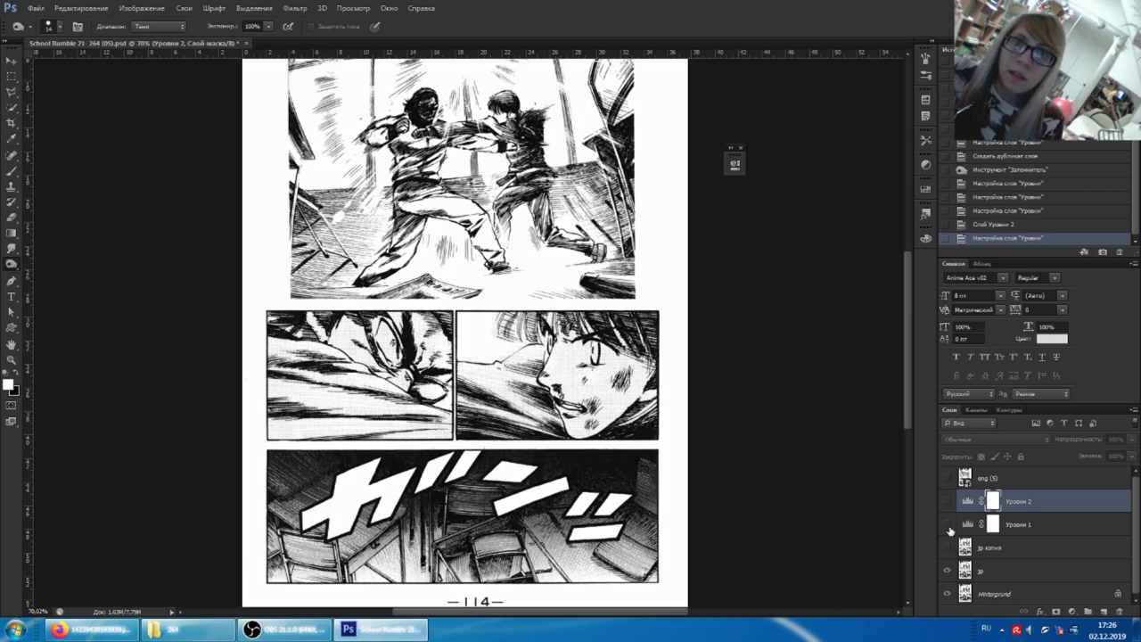
left_click(947, 524)
left_click(947, 524)
left_click(947, 524)
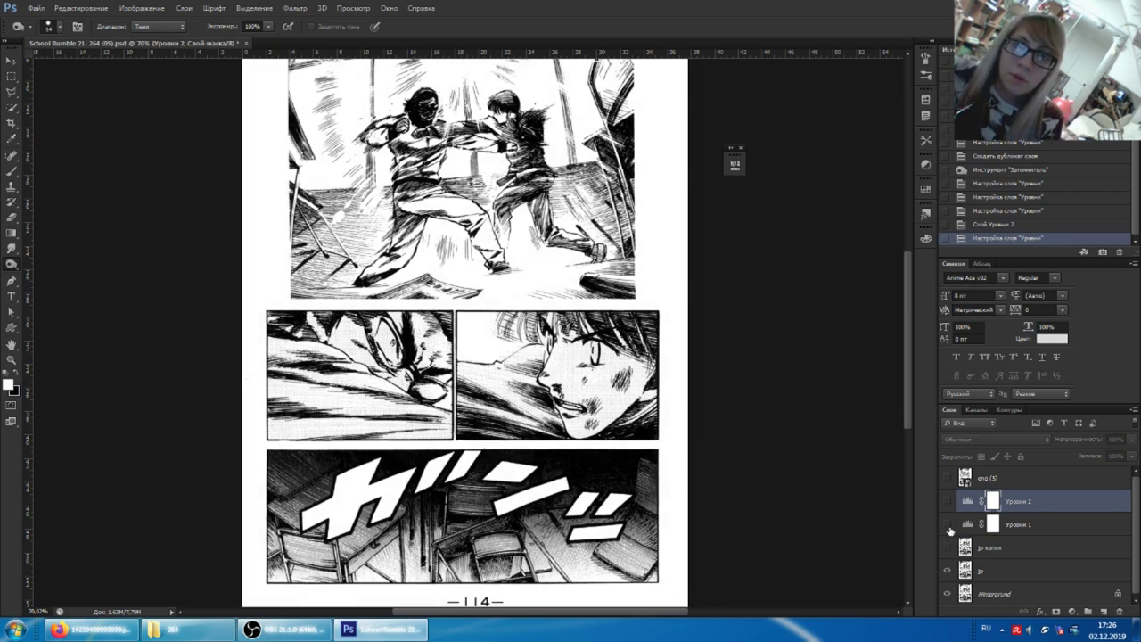
left_click(947, 524)
left_click(947, 525)
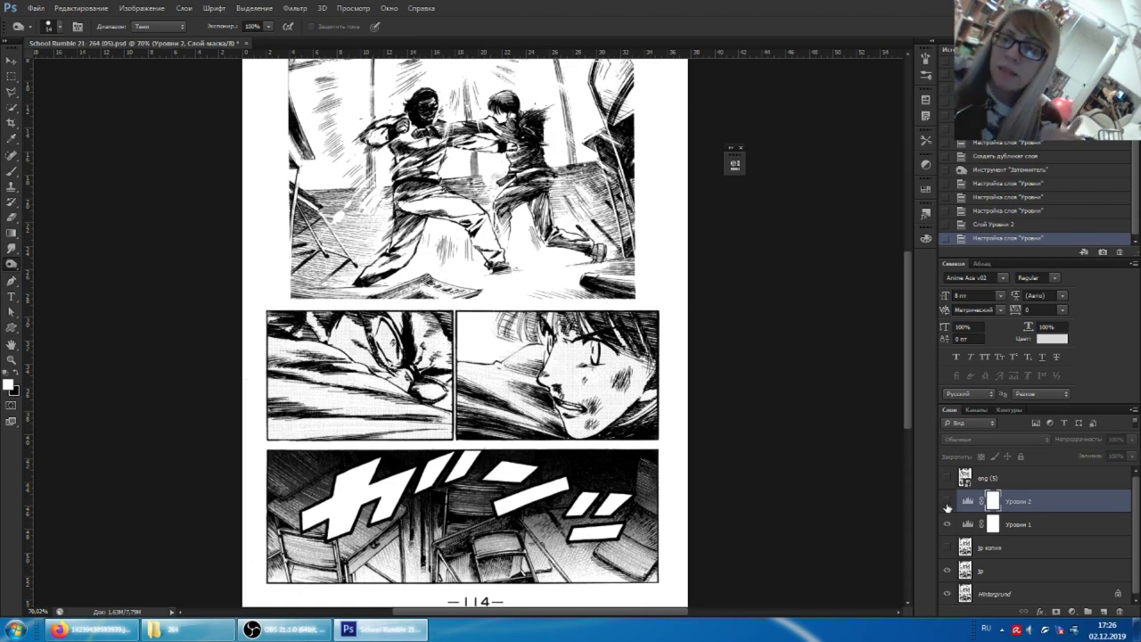
left_click(948, 505)
Restore the Уровни 2 white input to 255 and raise its black input to 229
double_click(967, 501)
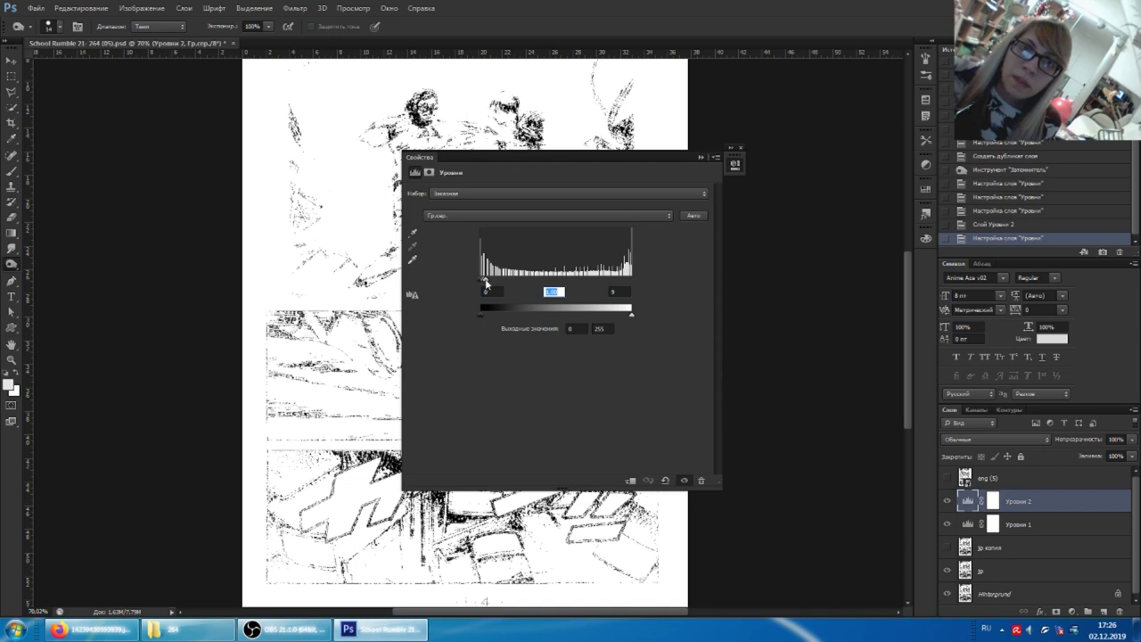
key("ctrl+z")
left_click_drag(484, 280, 624, 281)
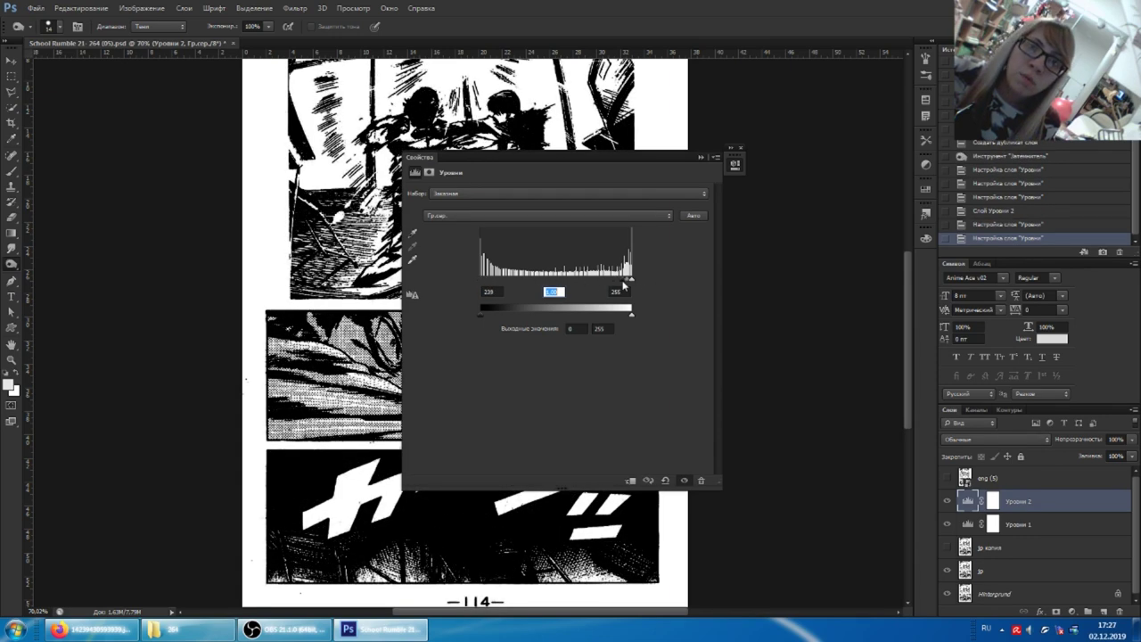
left_click(701, 157)
Toggle the Levels layers' visibility repeatedly to compare against the original scan
scroll(643, 236, "up", 5)
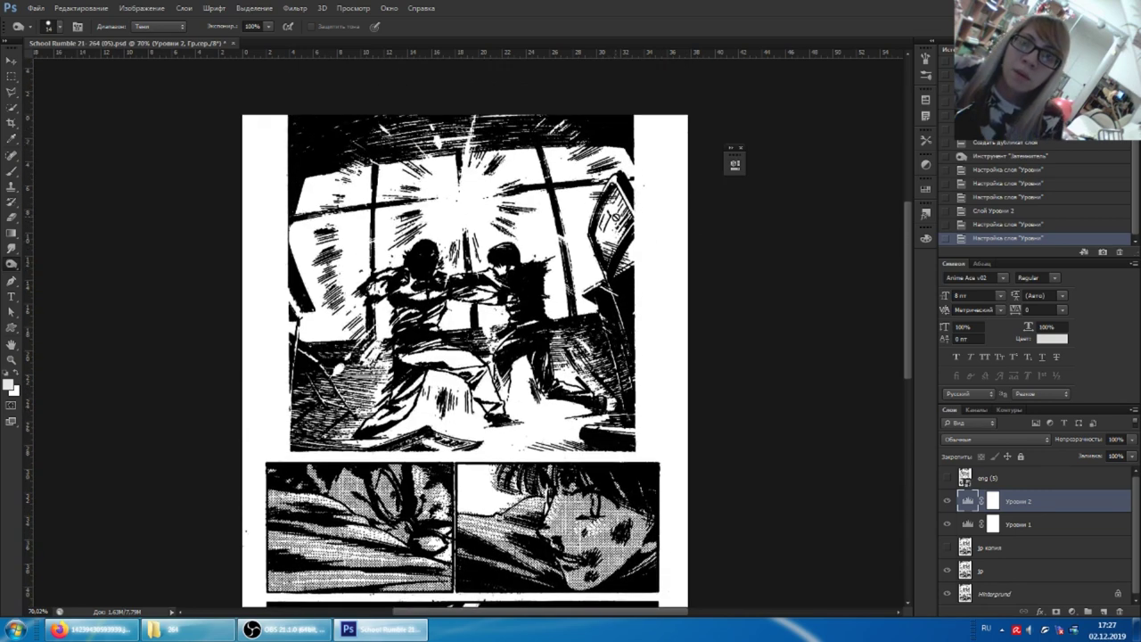
scroll(643, 236, "up", 1, "alt")
left_click(948, 524)
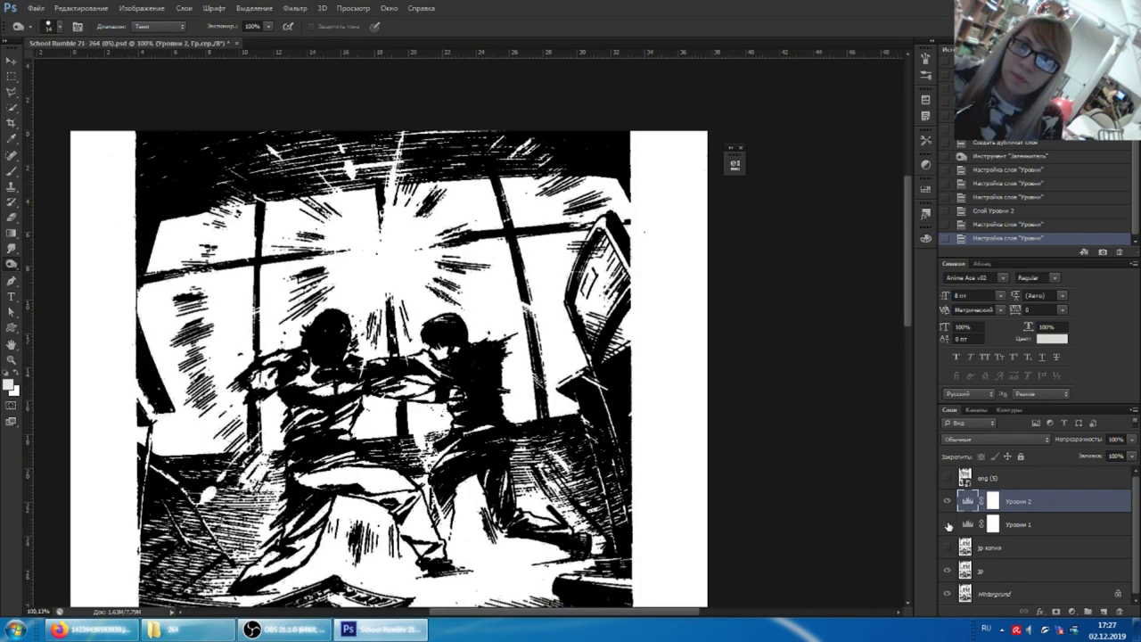
left_click(947, 524)
left_click(947, 524)
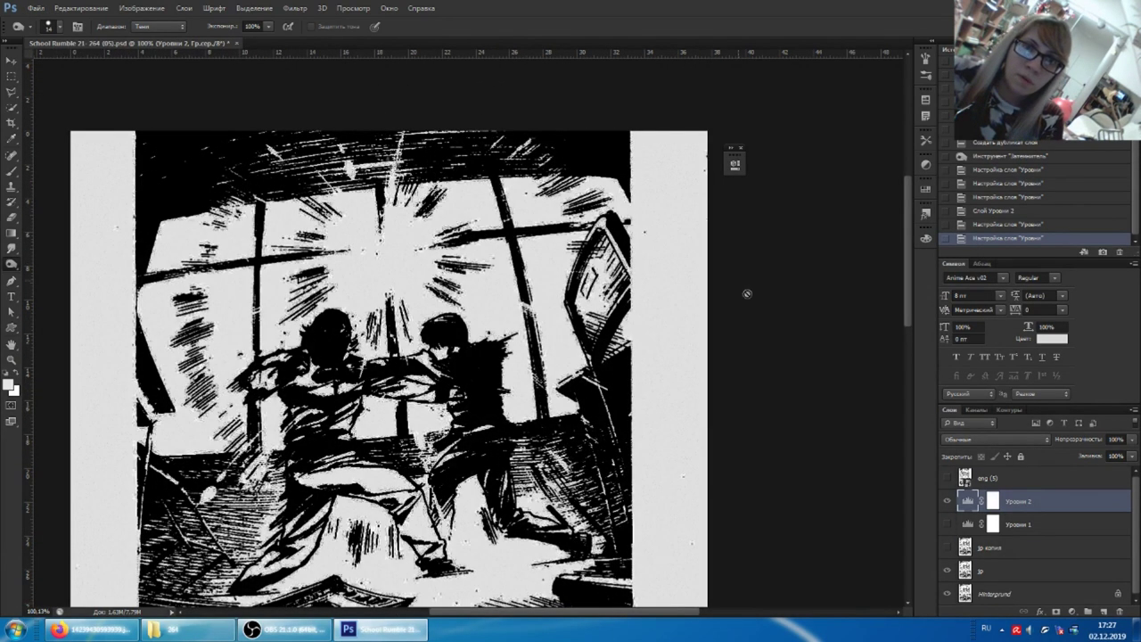
left_click(947, 524)
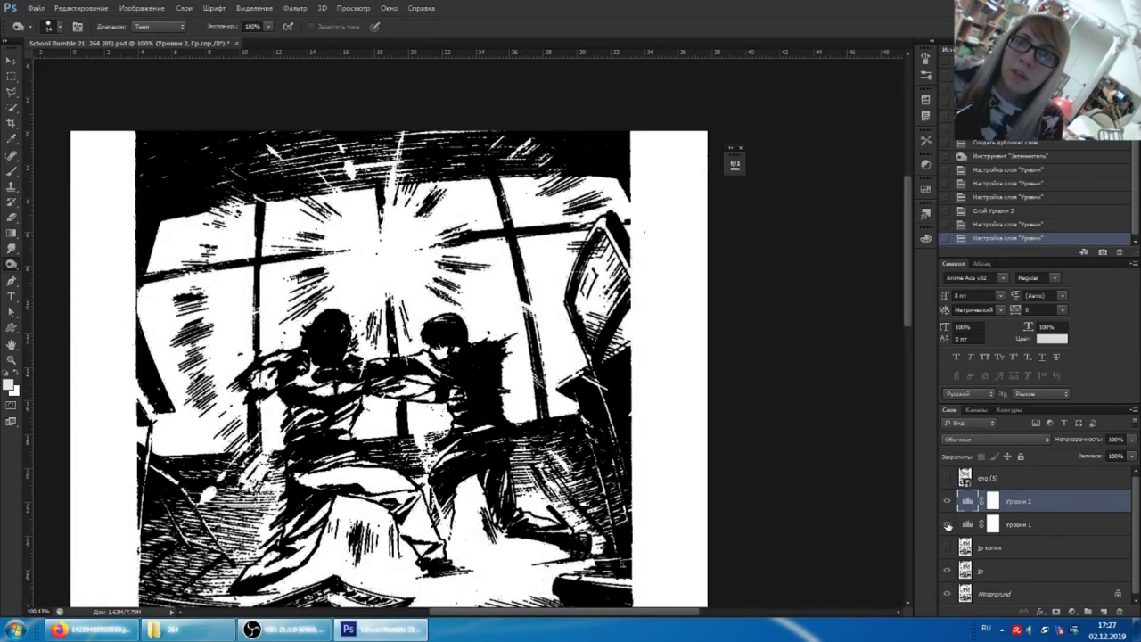
left_click(948, 524)
left_click(948, 524)
left_click(948, 524)
left_click(948, 524)
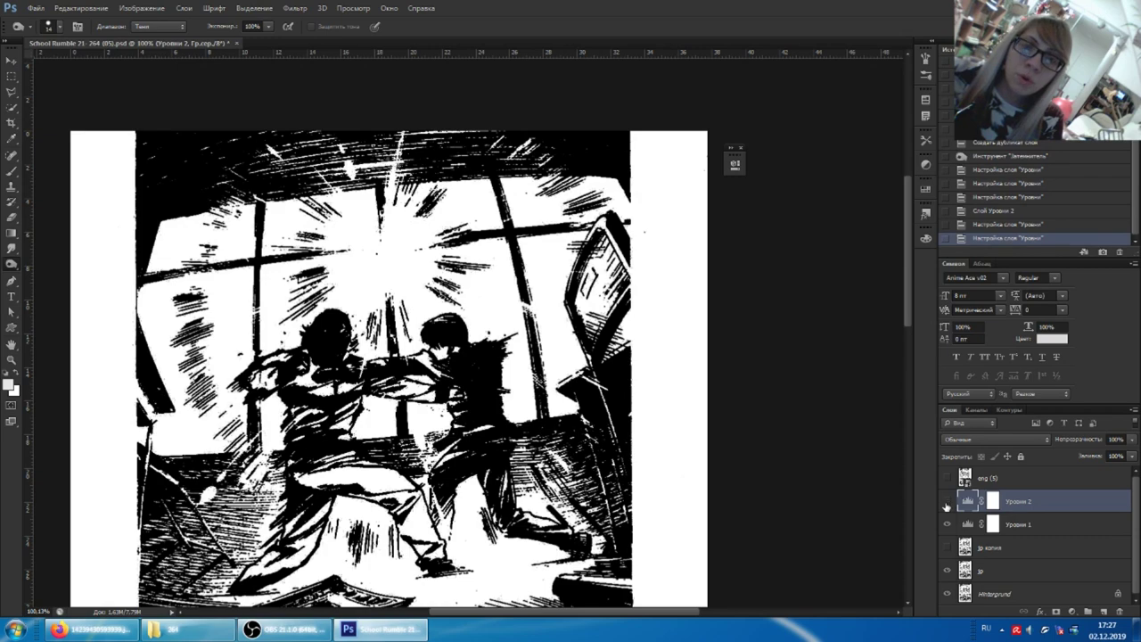
left_click_drag(946, 505, 946, 524)
scroll(688, 386, "down", 2)
scroll(688, 386, "down", 3)
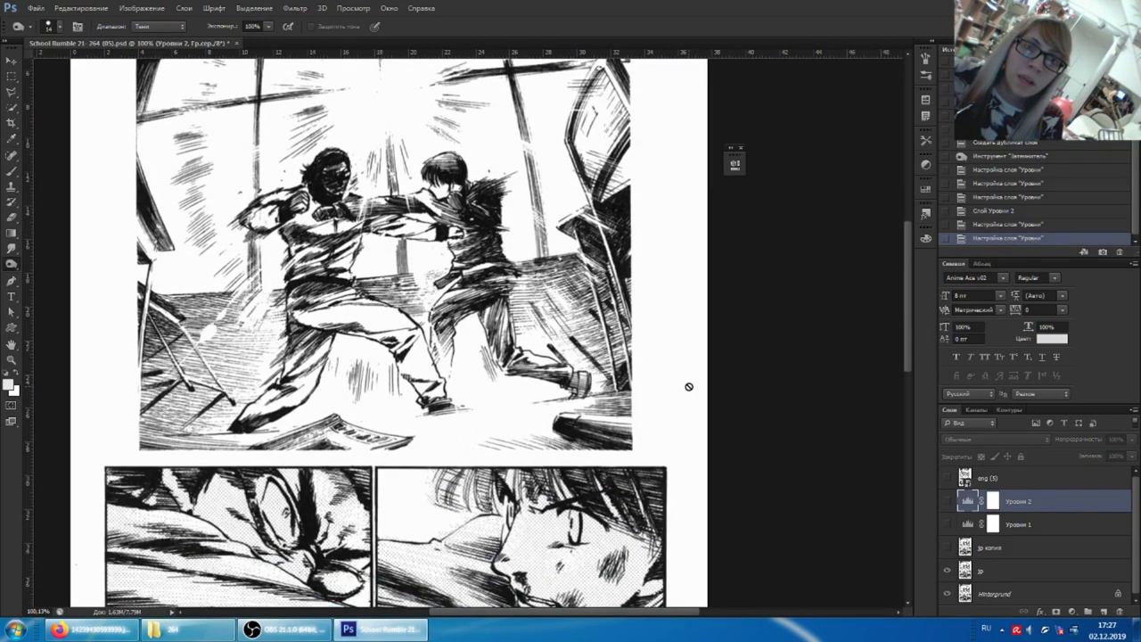
Zoom in on the lower panels and toggle Уровни 2 on, then off again
scroll(688, 385, "down", 3)
scroll(677, 401, "down", 3)
scroll(650, 431, "down", 2)
scroll(595, 406, "up", 3)
key("alt")
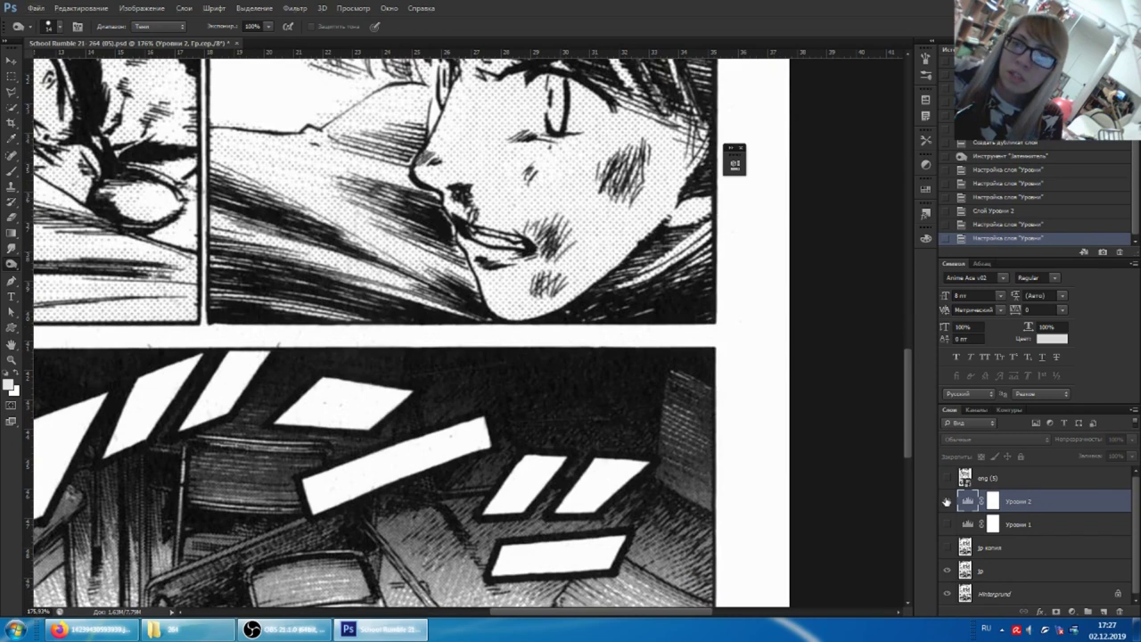
left_click(947, 502)
left_click(946, 501)
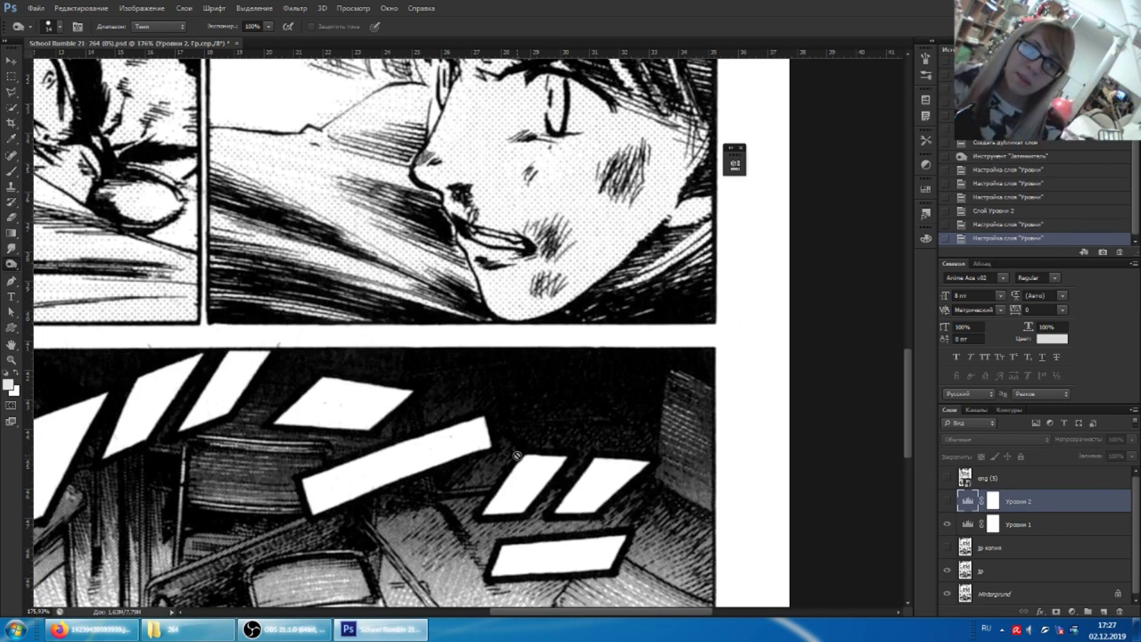
Pan around the zoomed panels with only Уровни 1 applied, then reopen its Levels settings
scroll(516, 455, "up", 2)
scroll(516, 455, "up", 2)
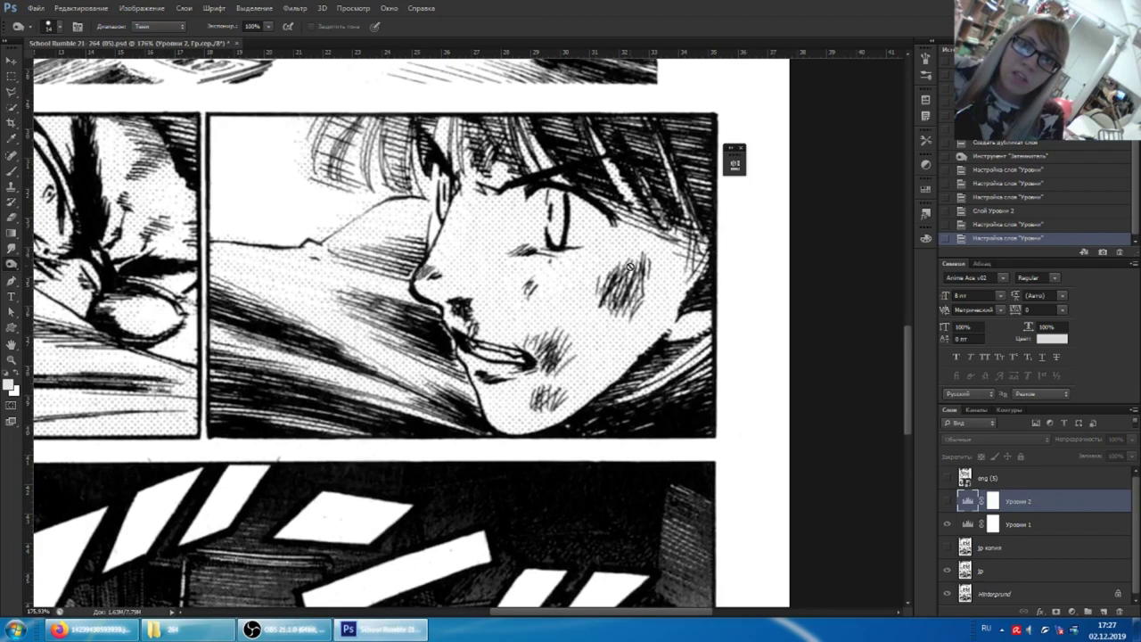
scroll(622, 155, "down", 1)
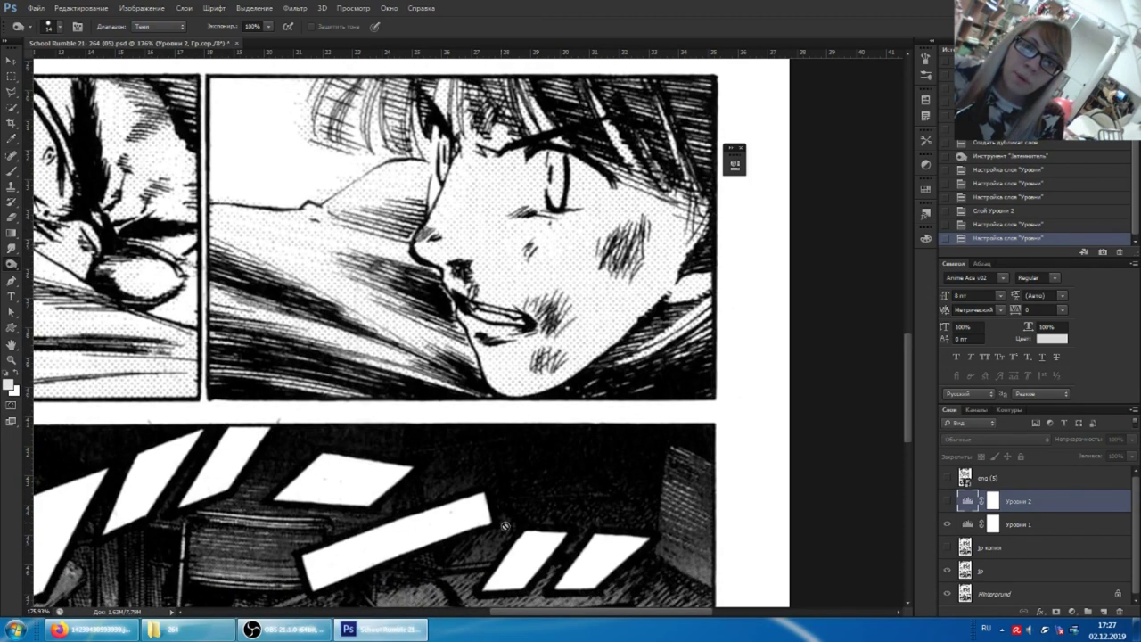
scroll(495, 545, "down", 3)
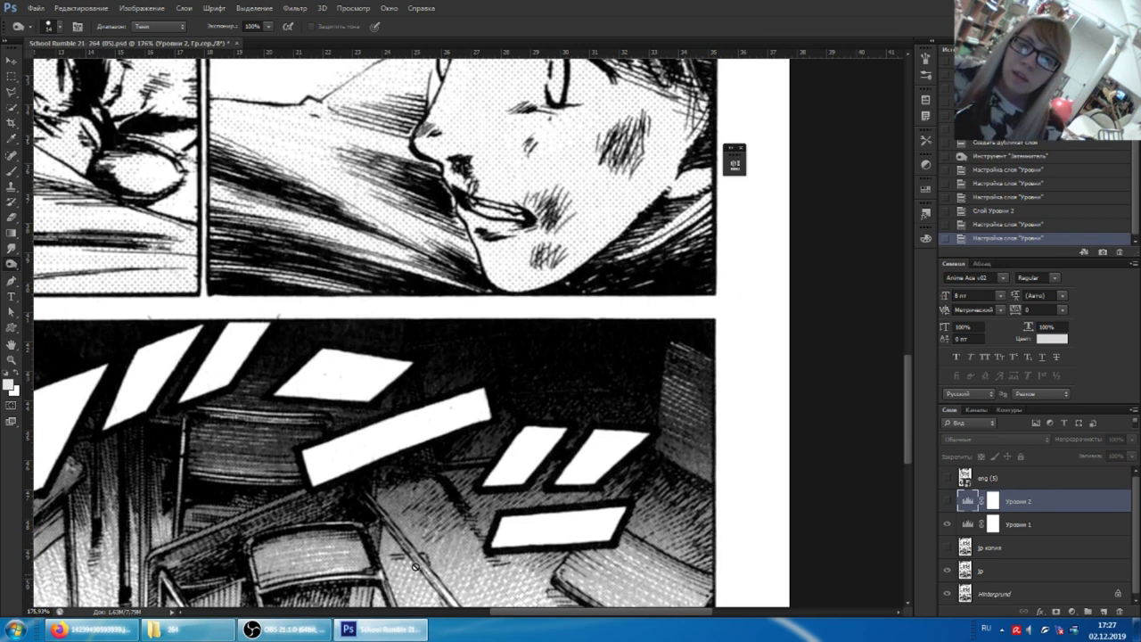
scroll(530, 400, "up", 1)
scroll(579, 357, "up", 2)
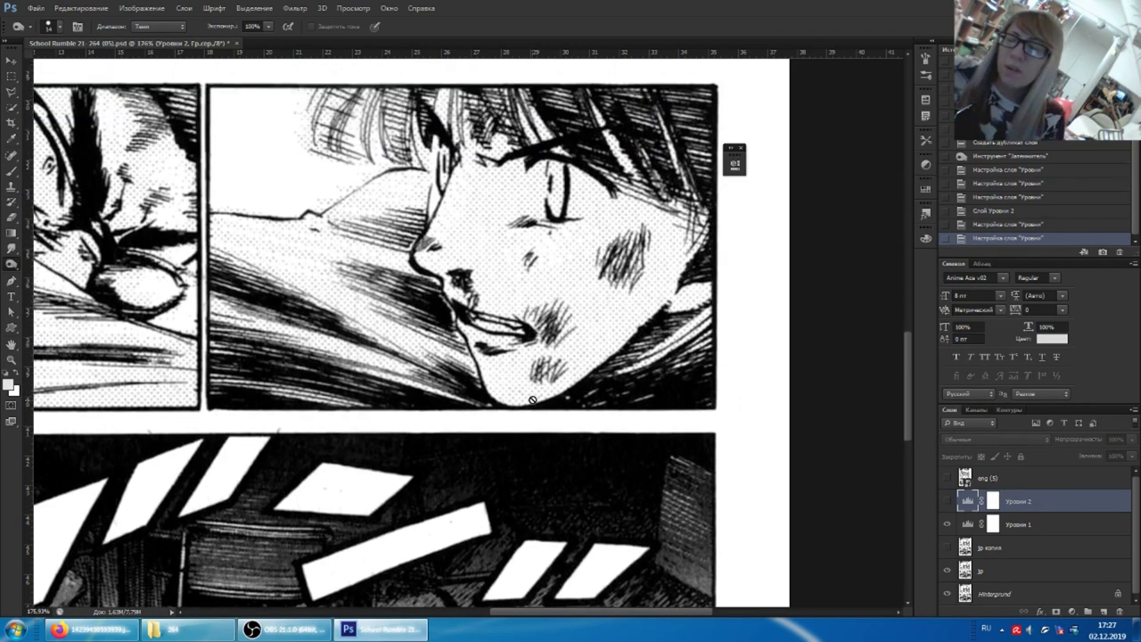
scroll(680, 303, "up", 2)
scroll(680, 303, "up", 3)
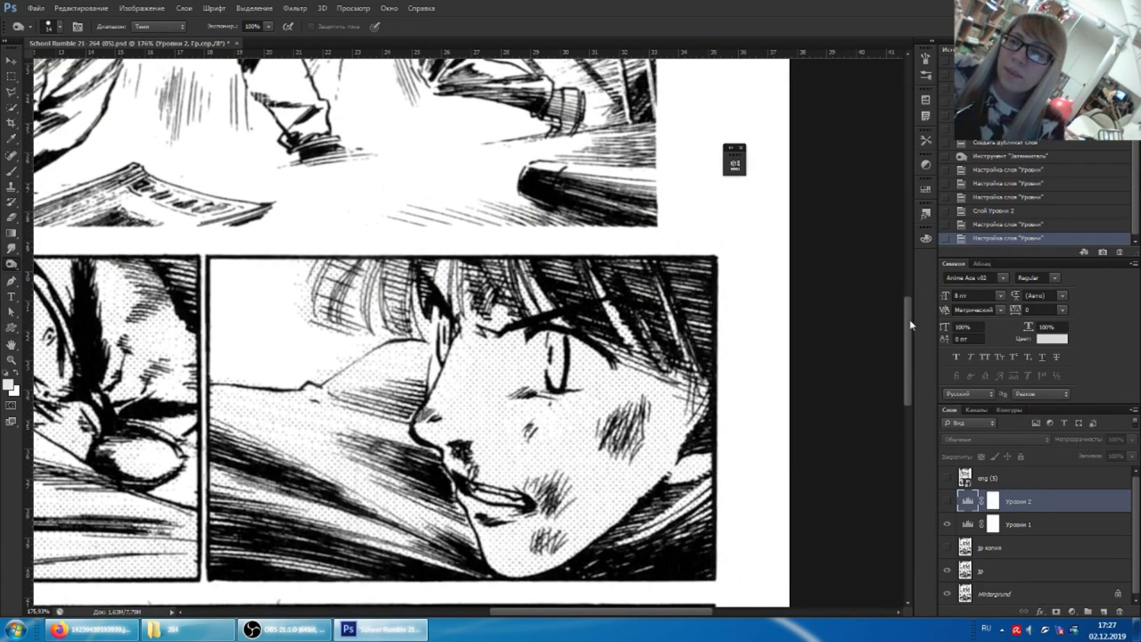
left_click_drag(907, 326, 907, 332)
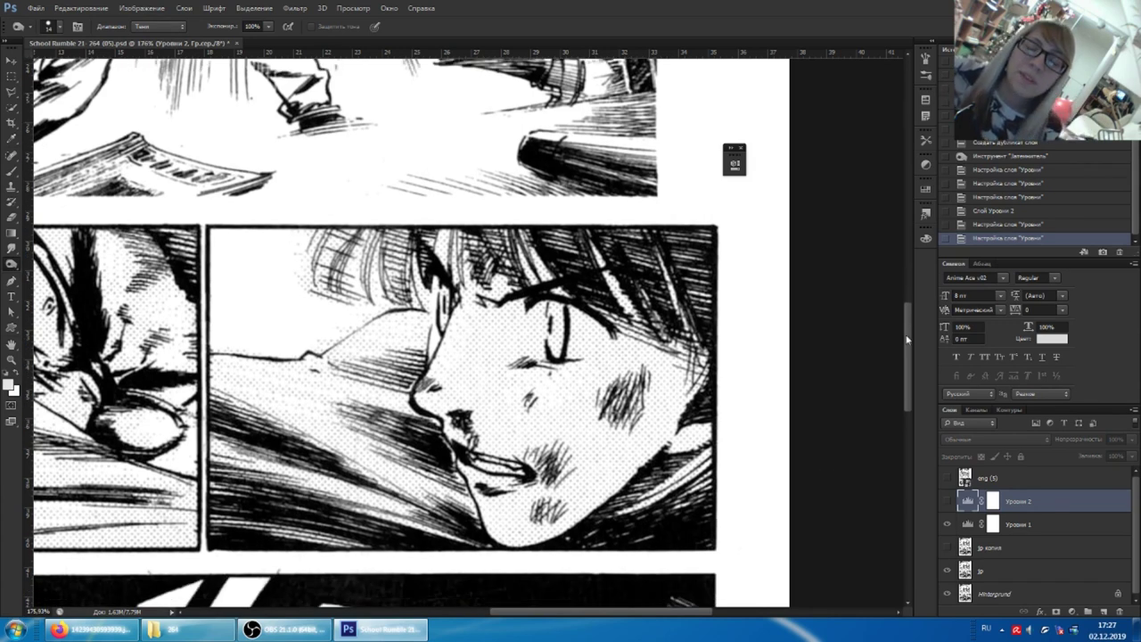
left_click_drag(694, 613, 608, 619)
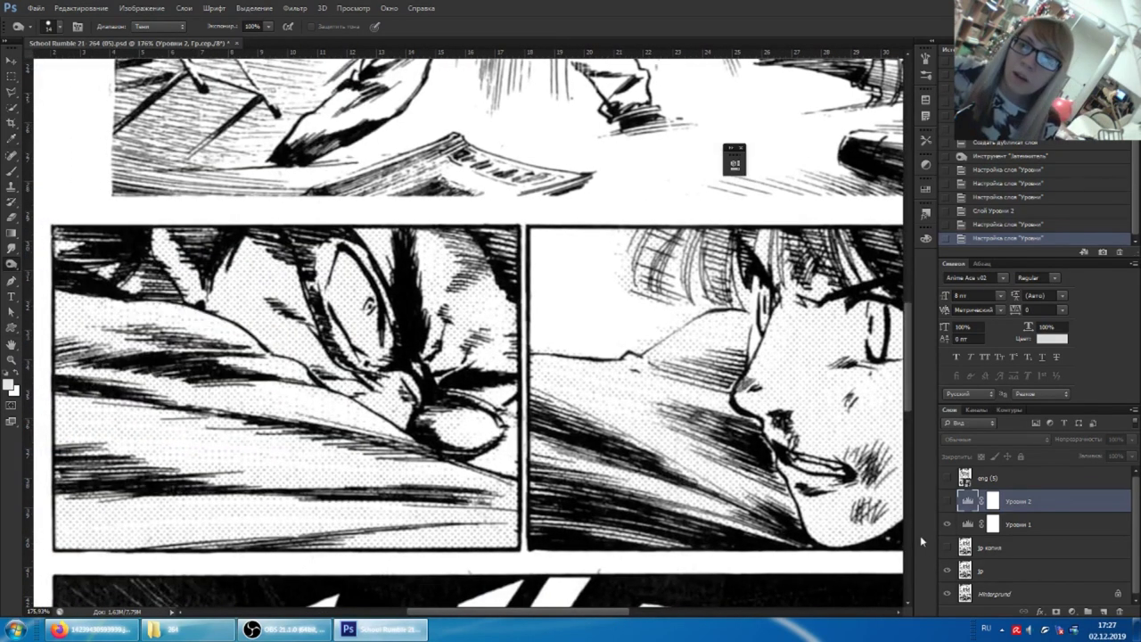
double_click(969, 524)
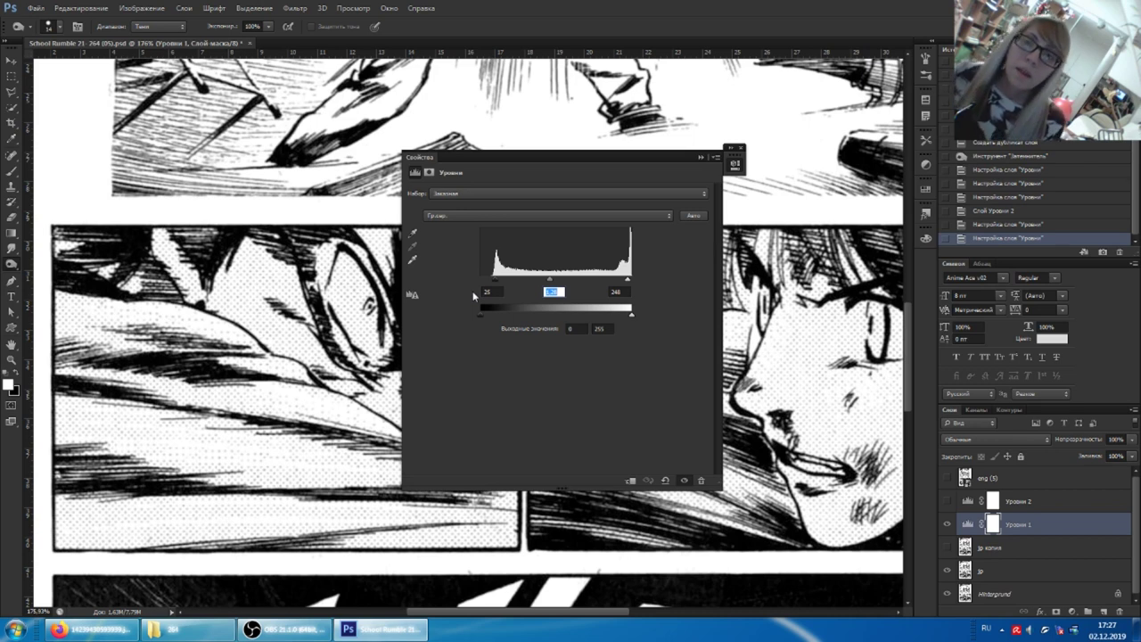
Bring the OBS Studio window in front of Photoshop
left_click(285, 630)
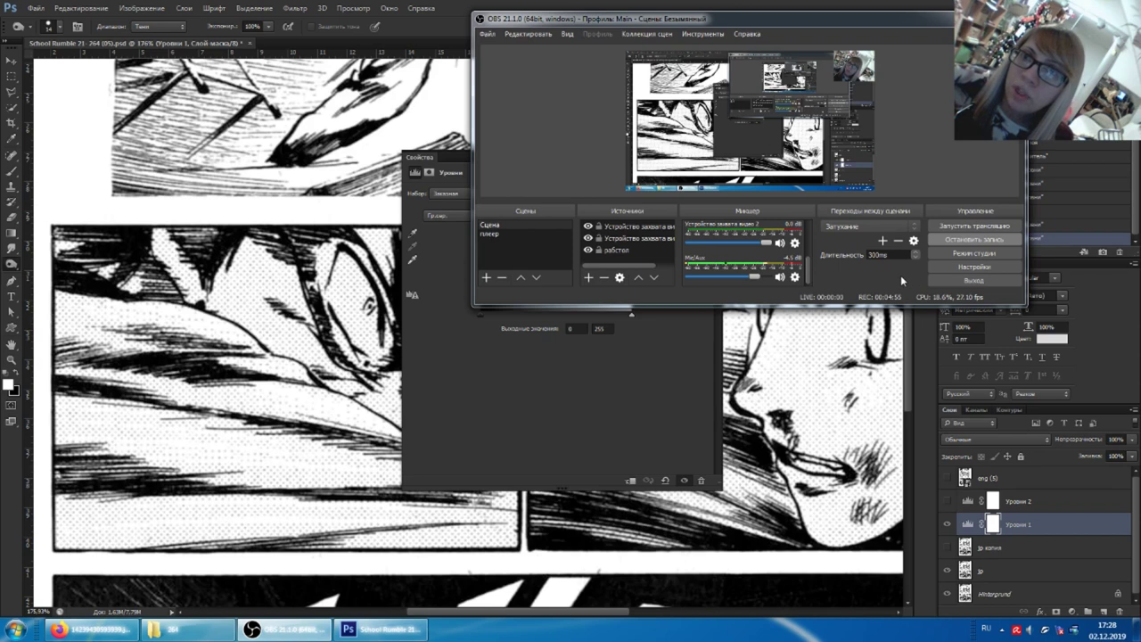
Return Photoshop to the front, showing Уровни 1 Levels at 25, 1.28, 248
left_click(585, 6)
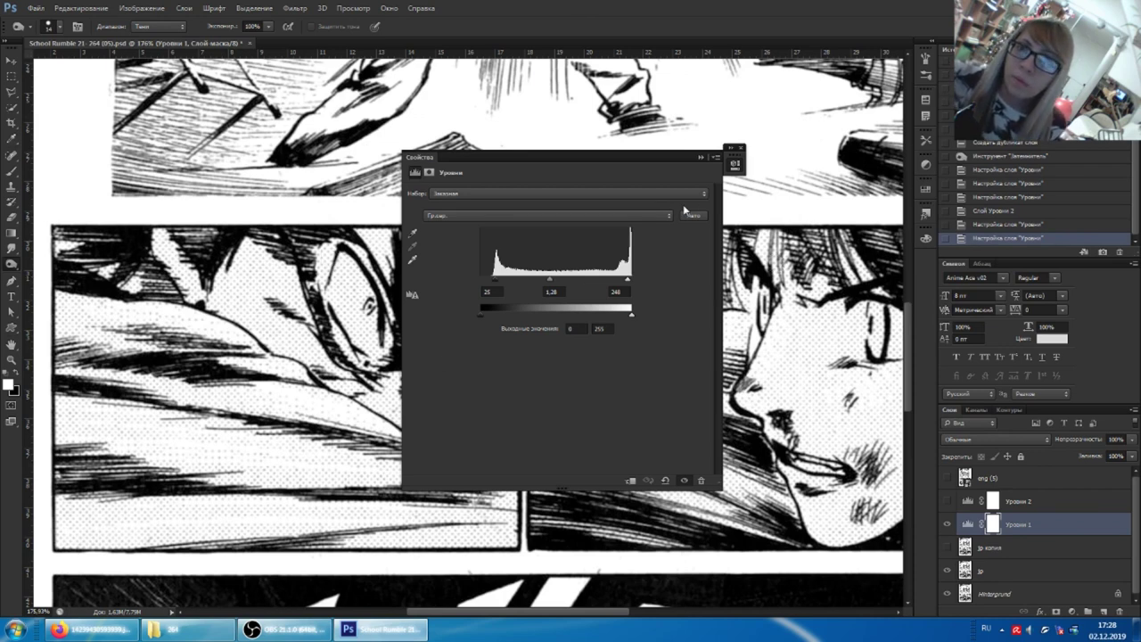
Collapse the Levels properties panel and bring OBS Studio to the front
left_click(728, 147)
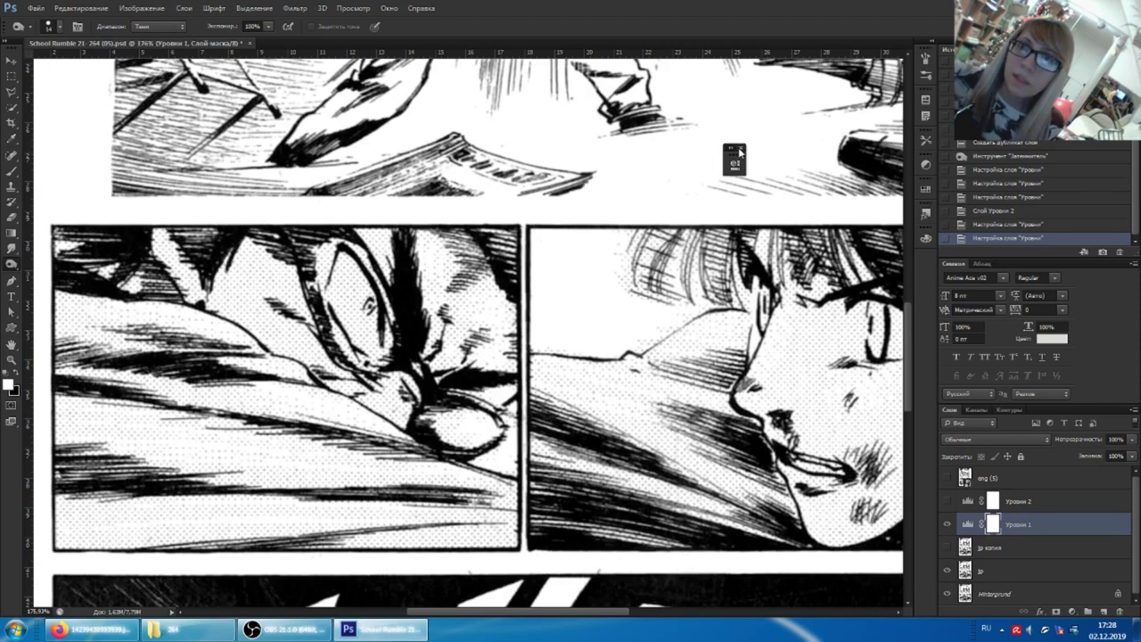
left_click(286, 629)
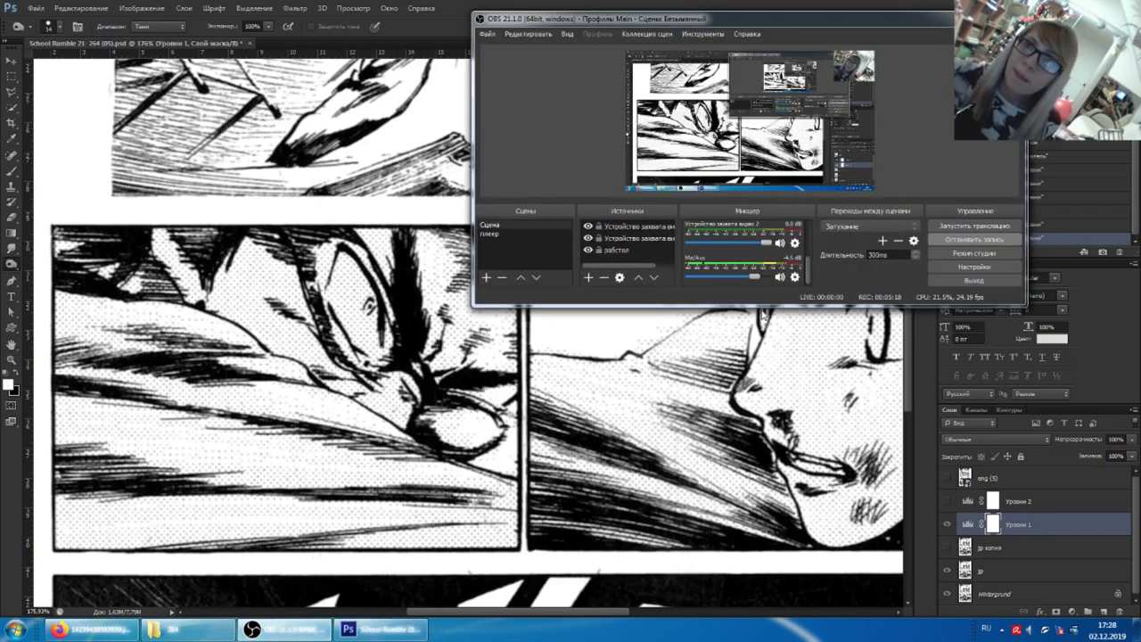